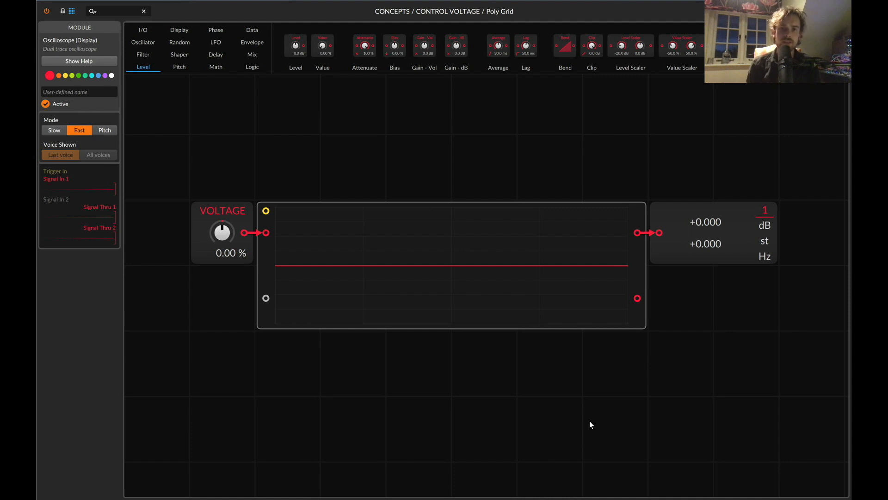
Swing the VOLTAGE value between 0 %, 100 % and -100 % to view the trace on the oscilloscope, and reset it to 0 %.
click(230, 251)
click(414, 234)
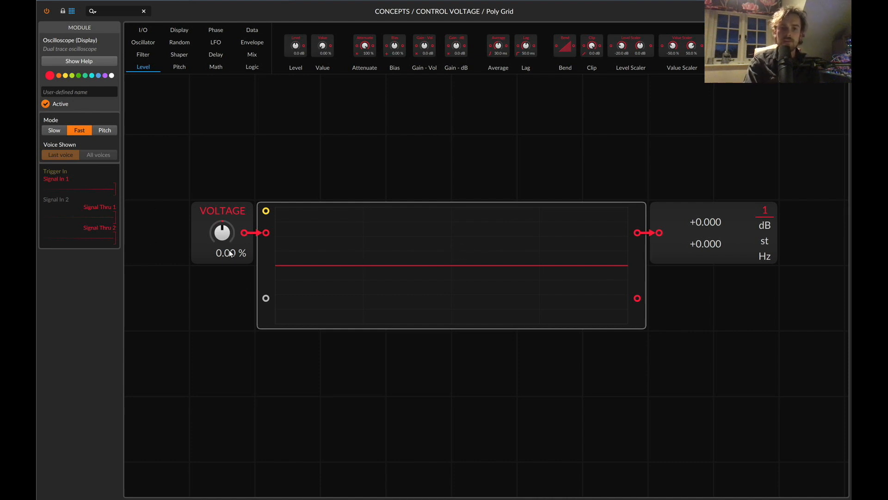
drag(224, 233, 224, 172)
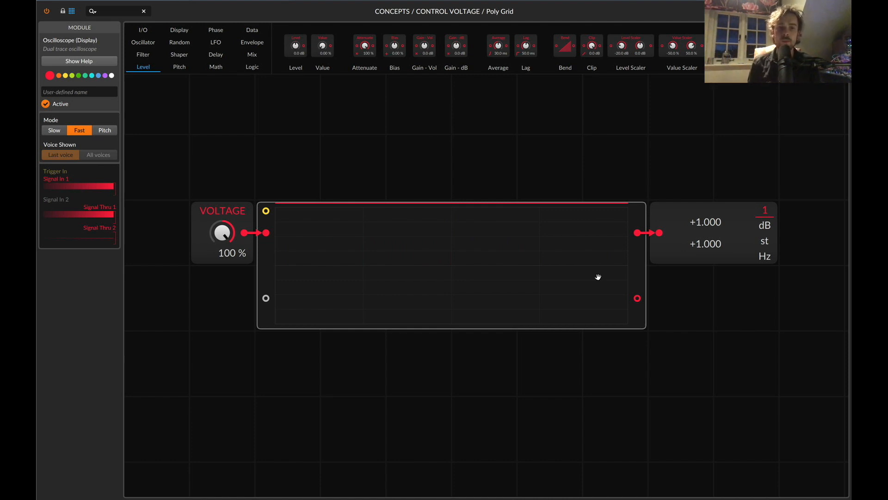
double_click(221, 238)
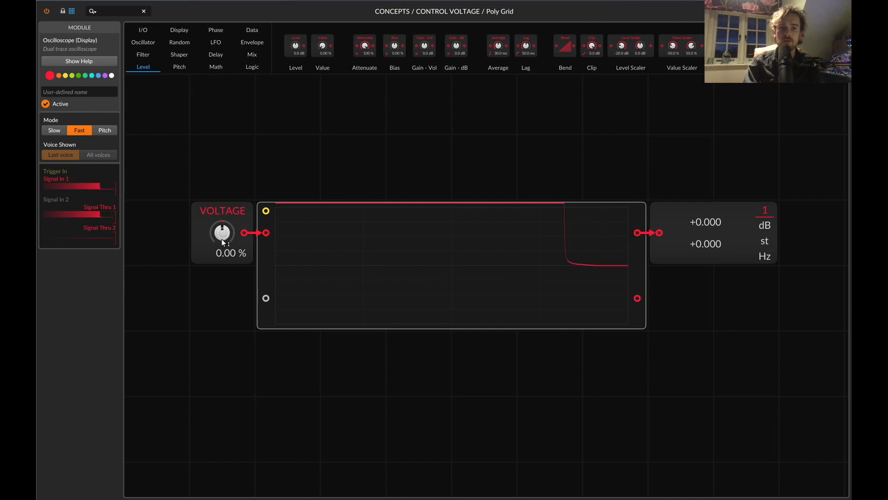
drag(222, 238, 221, 238)
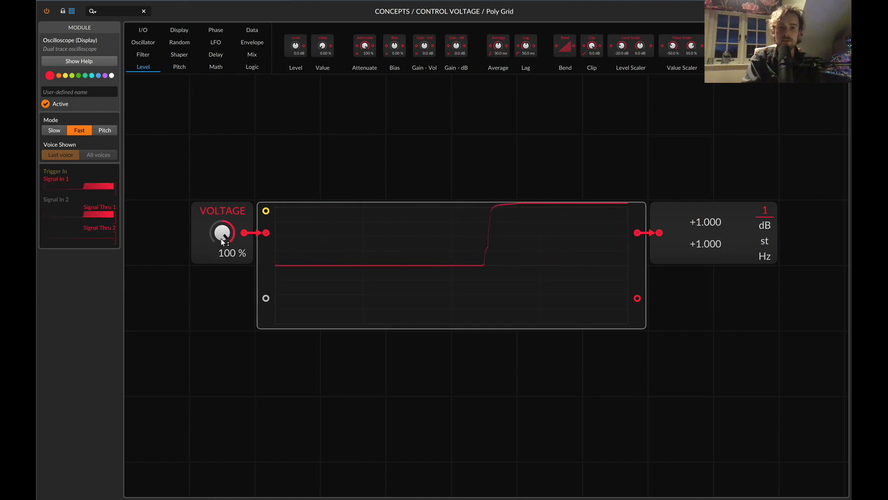
double_click(221, 238)
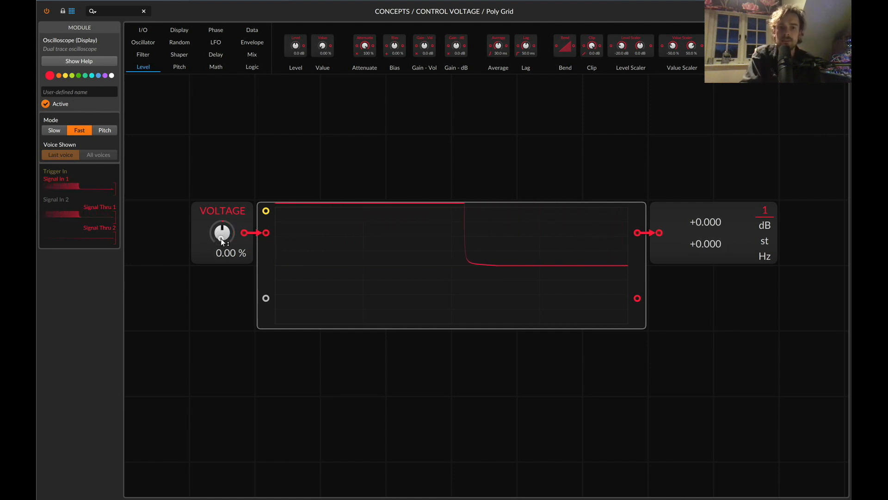
drag(221, 237, 220, 238)
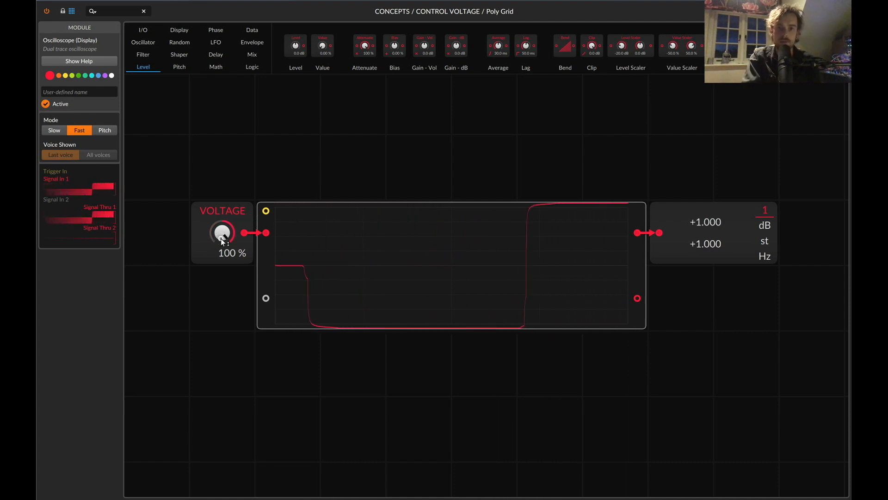
double_click(221, 237)
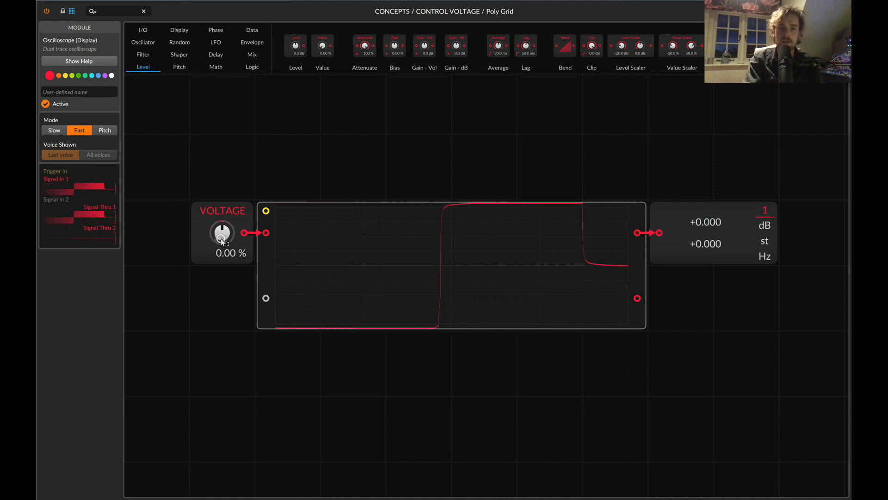
Select the Value Readout module, sweep VOLTAGE between its positive and negative extremes to compare the readout, and return it to 0 %.
click(723, 243)
drag(227, 234, 226, 229)
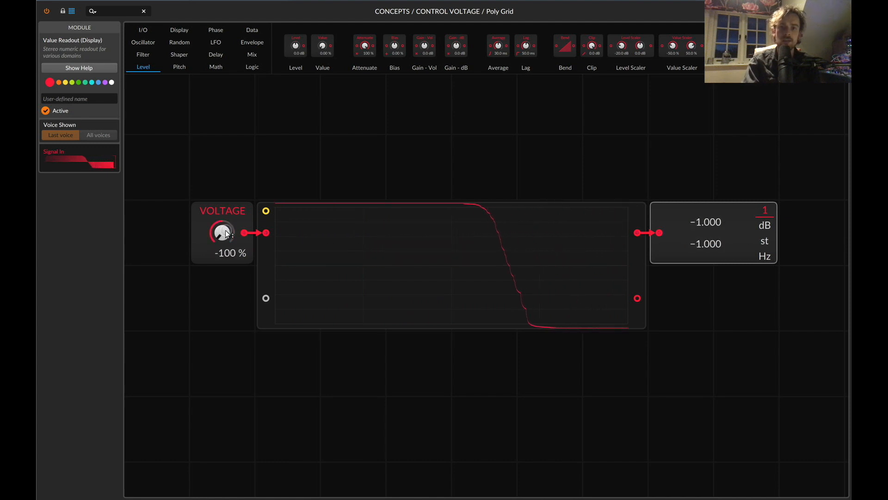
double_click(225, 230)
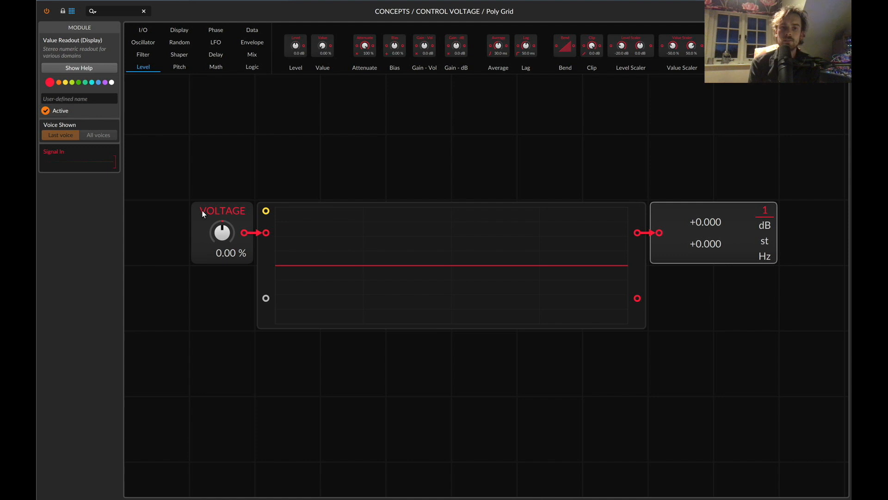
mouse_move(223, 235)
mouse_down()
mouse_move(223, 195)
mouse_move(223, 235)
mouse_up()
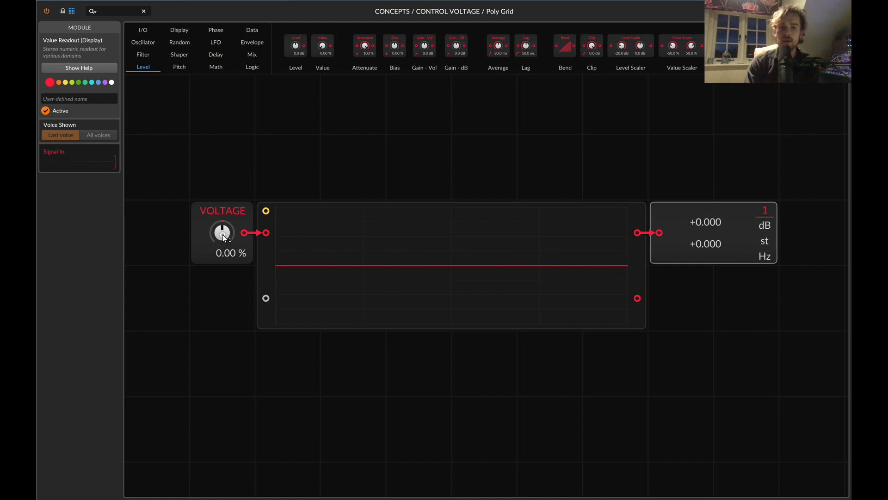
mouse_move(223, 235)
mouse_down()
mouse_move(221, 174)
mouse_move(223, 235)
mouse_up()
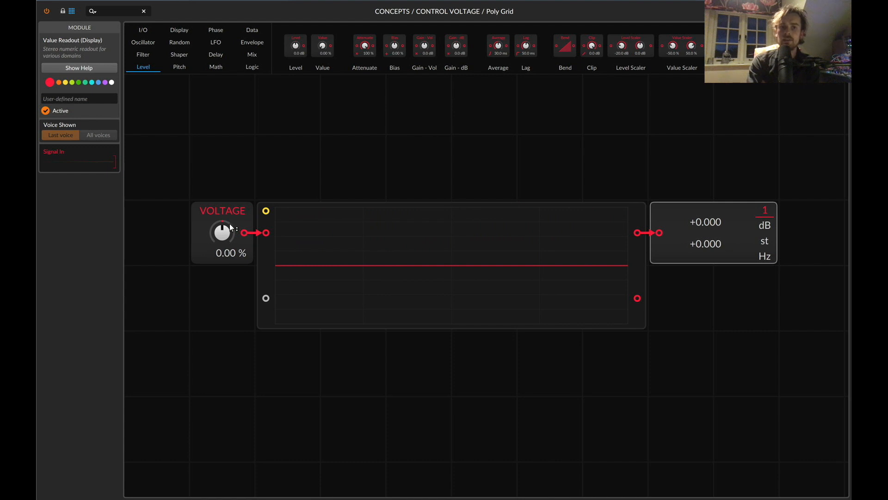
mouse_move(230, 223)
mouse_down()
mouse_move(230, 177)
mouse_move(221, 244)
mouse_up()
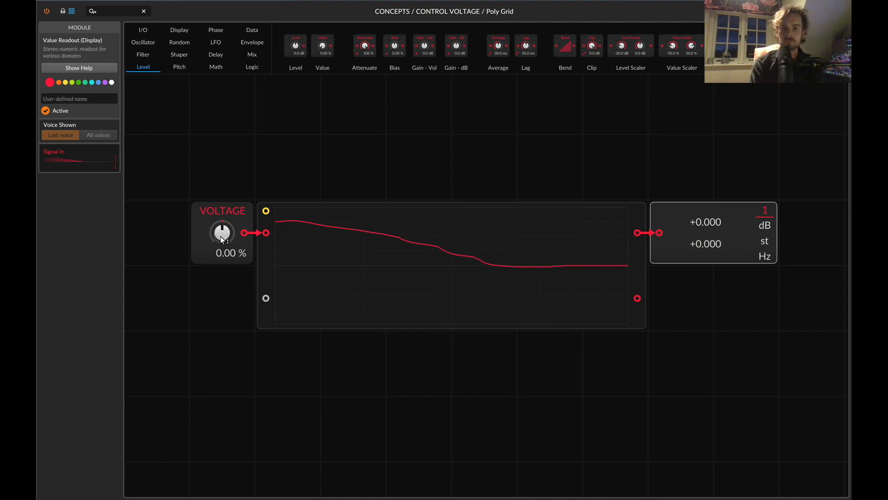
Add a Sine oscillator module in the empty grid area above the oscilloscope, roughly centred over it.
scroll(221, 237, up, 3)
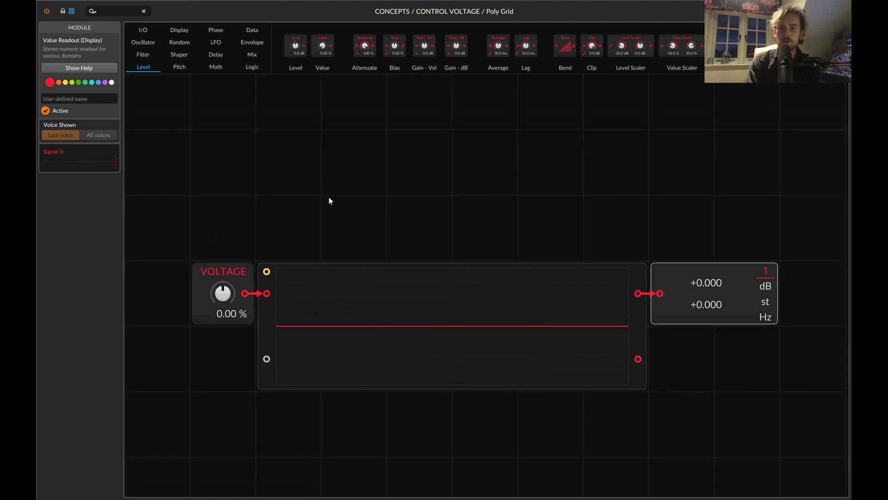
scroll(273, 308, up, 3)
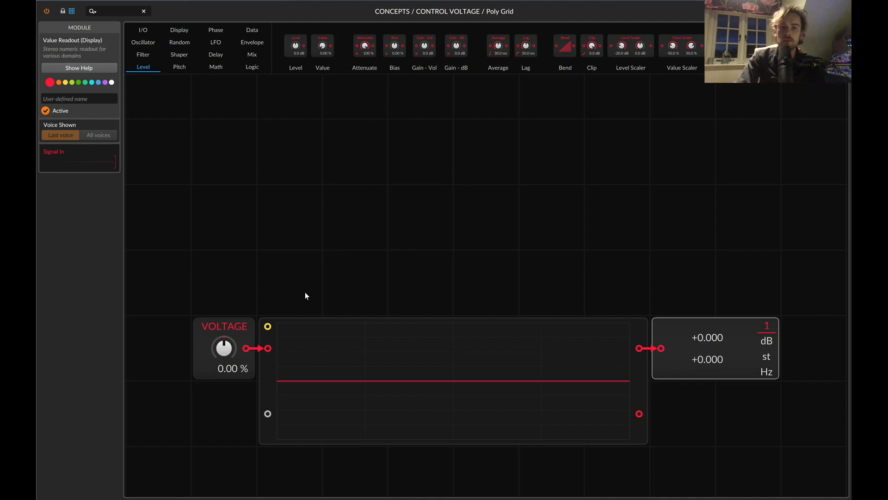
click(137, 41)
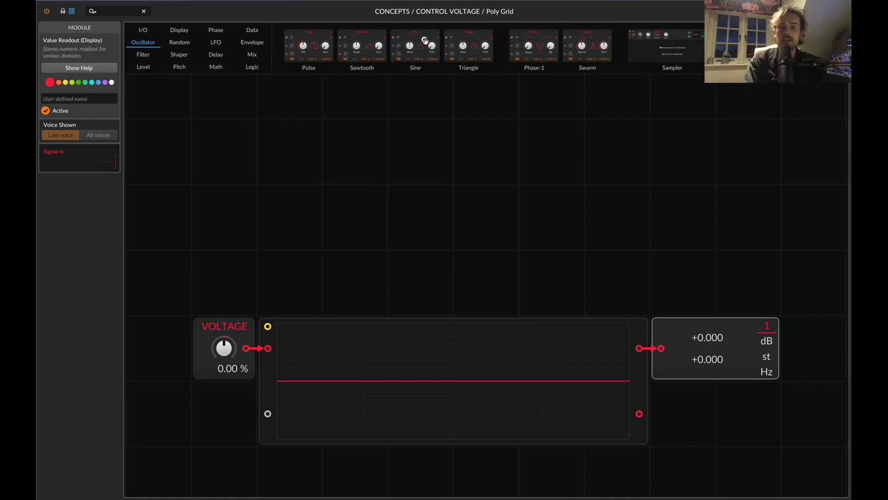
drag(424, 42, 287, 157)
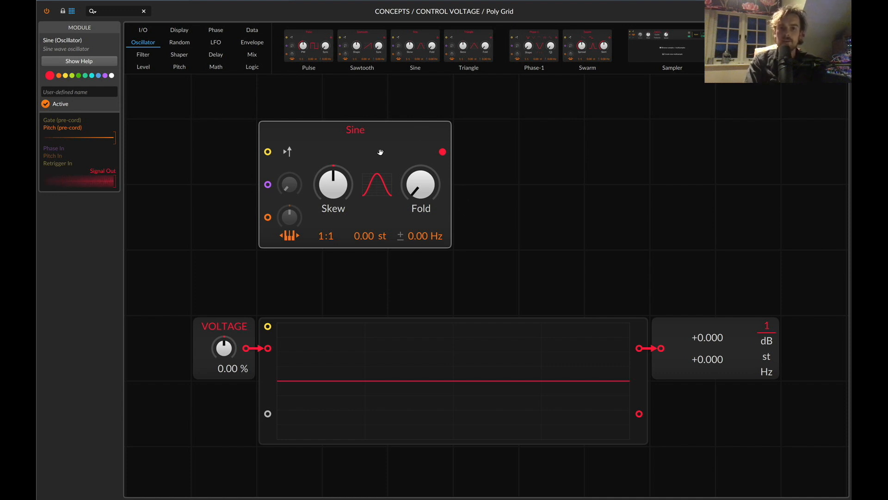
mouse_move(380, 152)
mouse_down()
mouse_move(472, 151)
mouse_move(384, 159)
mouse_move(457, 139)
mouse_move(369, 143)
mouse_up()
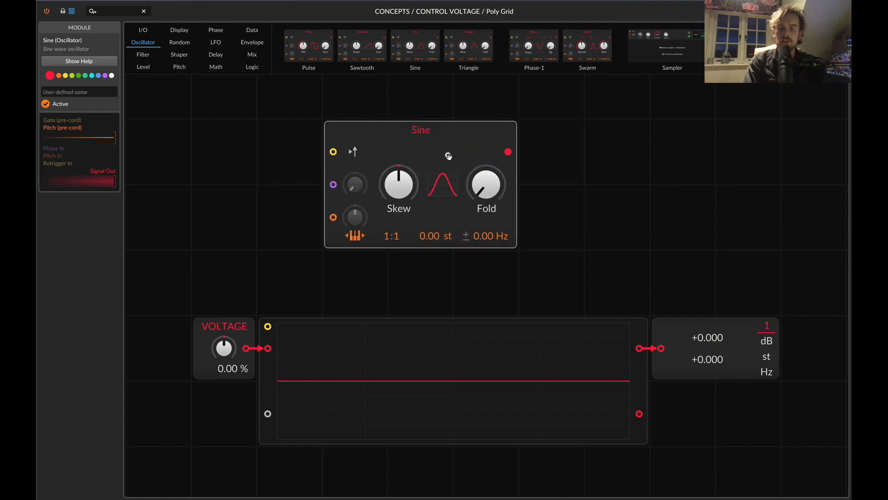
drag(449, 155, 512, 155)
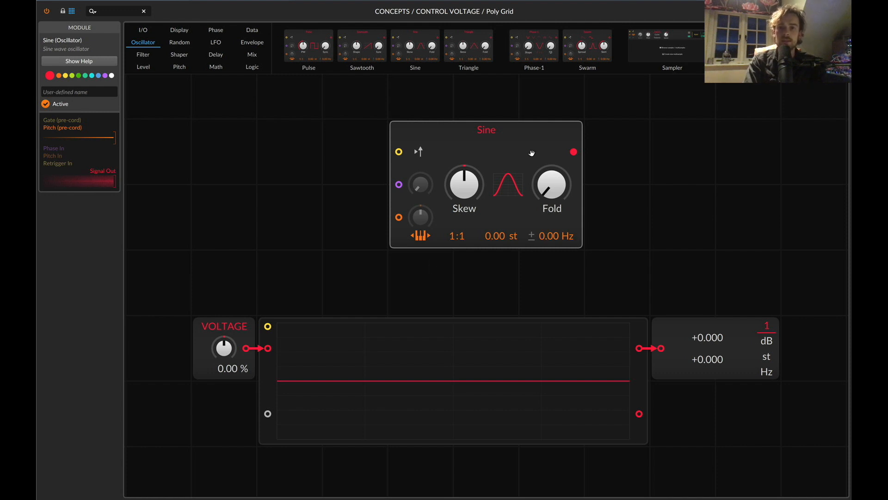
drag(472, 135, 436, 139)
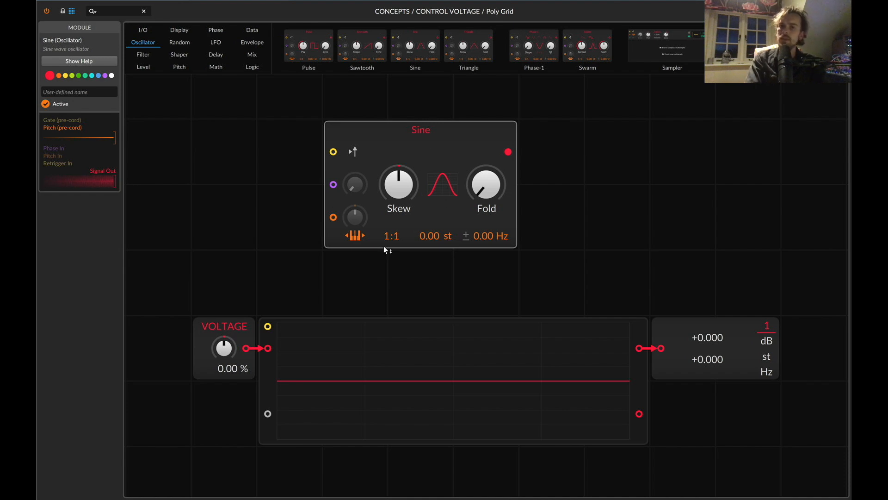
Search the modules for "out" and place an Audio Out module on the grid beside the Sine oscillator.
key(ctrl+Up)
key(ctrl+Up)
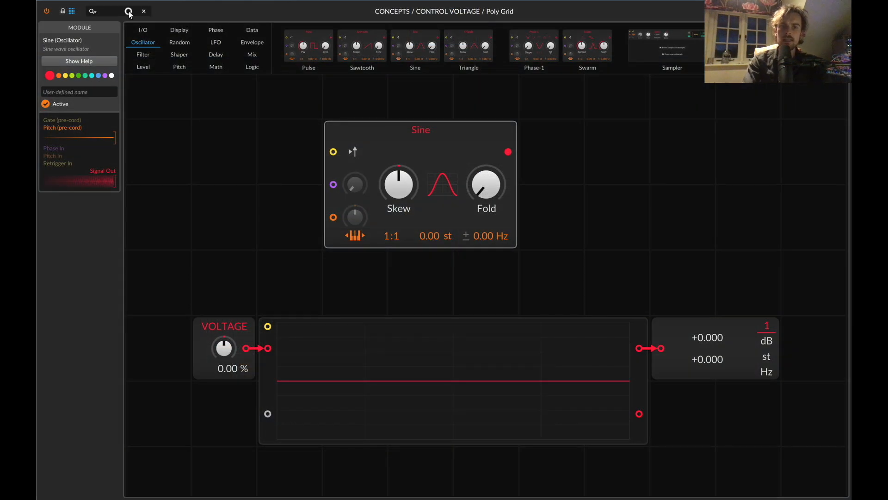
click(108, 12)
text(out)
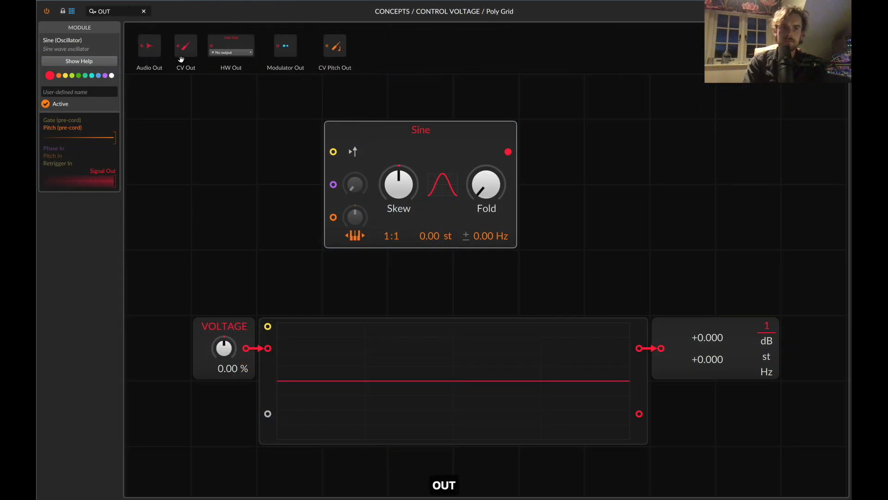
drag(651, 141, 653, 141)
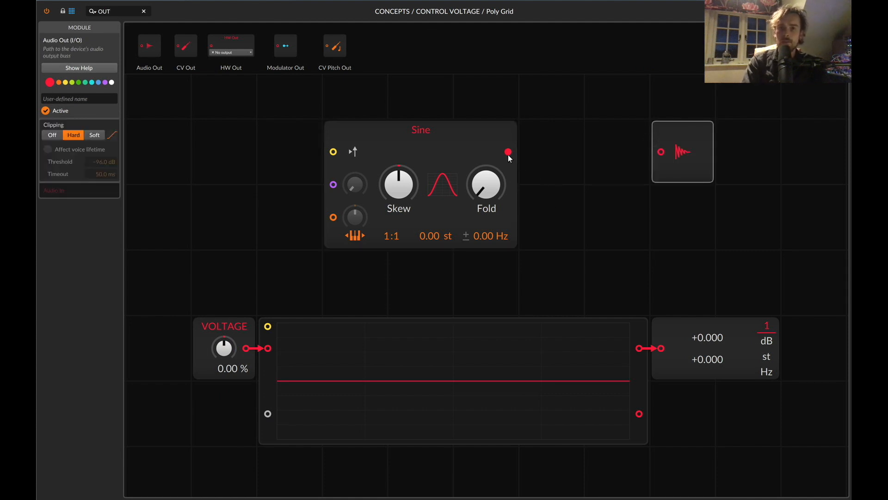
Patch the Sine output to Audio Out, remove that cable, and patch the output to the oscilloscope's second signal input instead.
drag(509, 153, 654, 153)
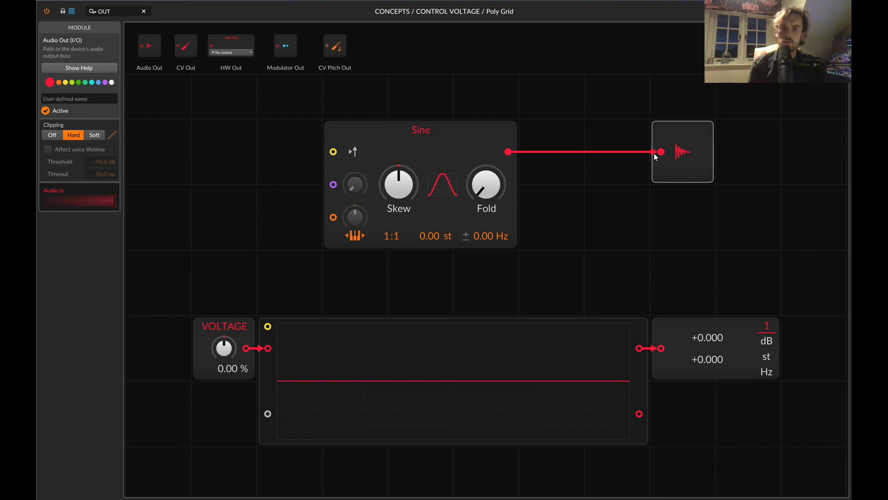
drag(654, 154, 596, 146)
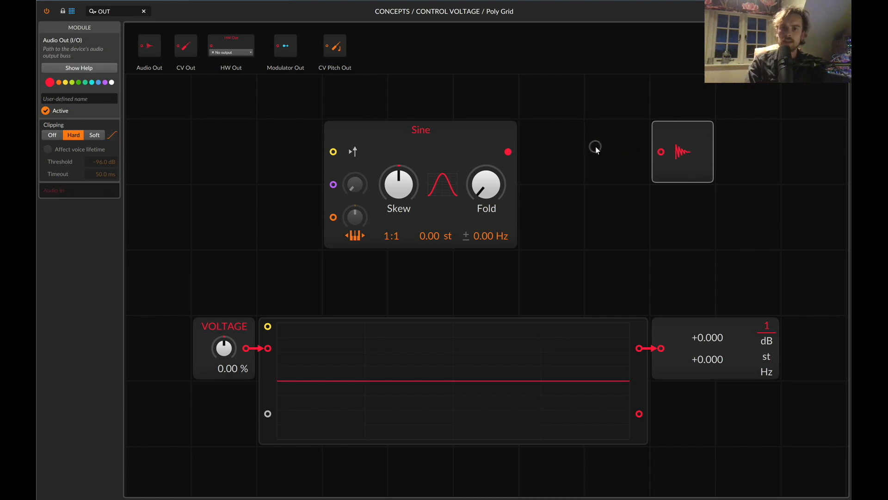
drag(508, 153, 268, 415)
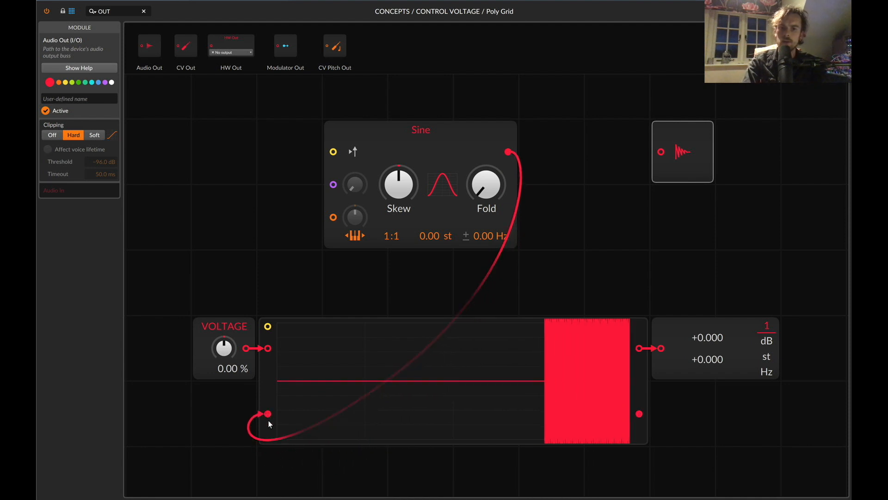
Set the oscilloscope's mode to Pitch, and vary the Sine oscillator's Skew before resetting it to centre.
click(312, 327)
click(104, 132)
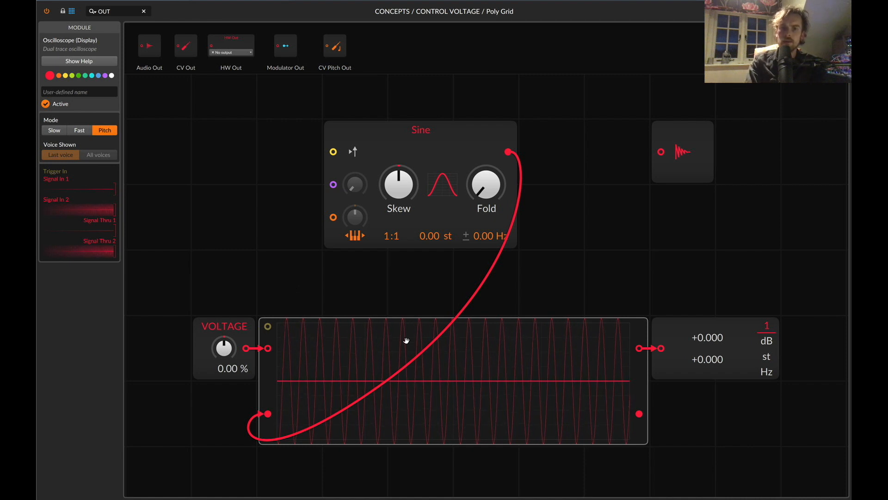
mouse_move(401, 195)
mouse_down()
mouse_move(401, 181)
mouse_move(401, 197)
mouse_up()
double_click(401, 196)
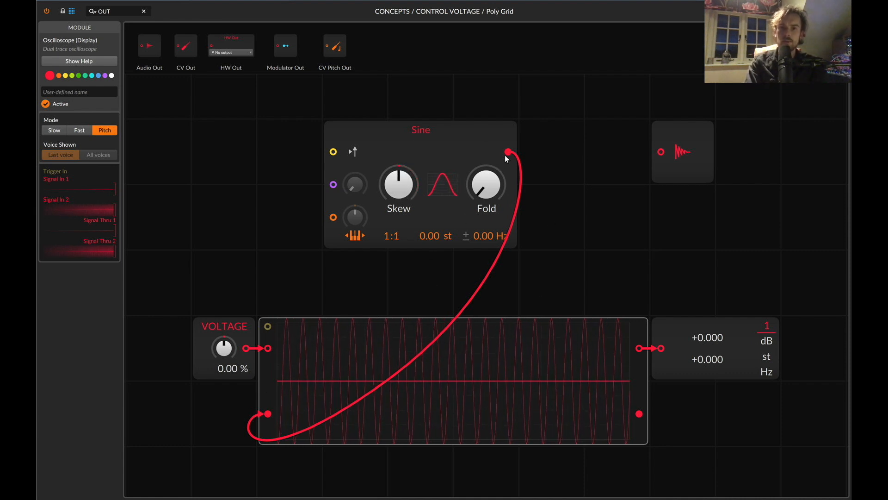
Patch the Sine output to the Audio Out input, and delete the Sine oscillator from the grid.
drag(506, 157, 660, 154)
click(471, 144)
key(BackSpace)
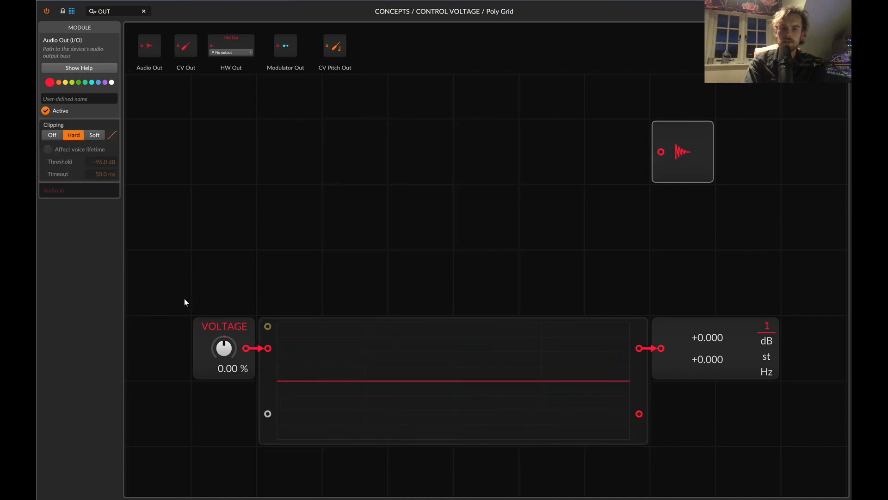
Swing the VOLTAGE value by hand with the oscilloscope in Pitch mode, and reset it to 0 %.
drag(217, 353, 216, 372)
double_click(221, 354)
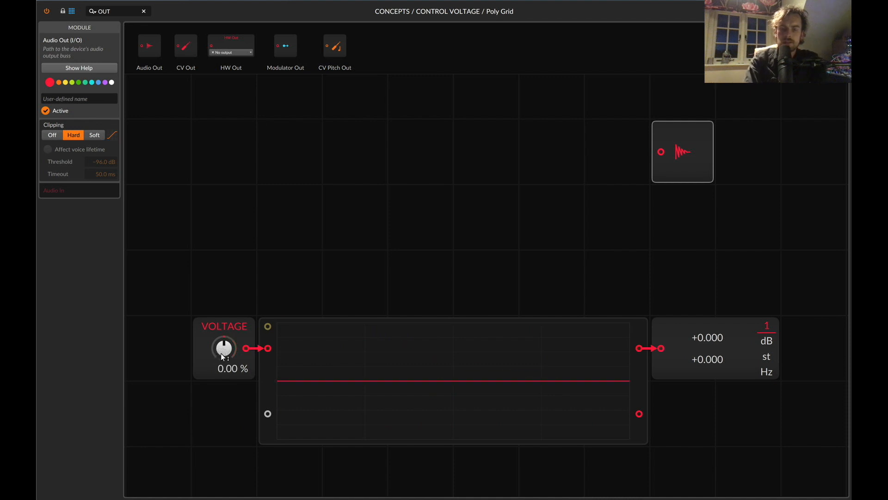
scroll(352, 469, left, 3)
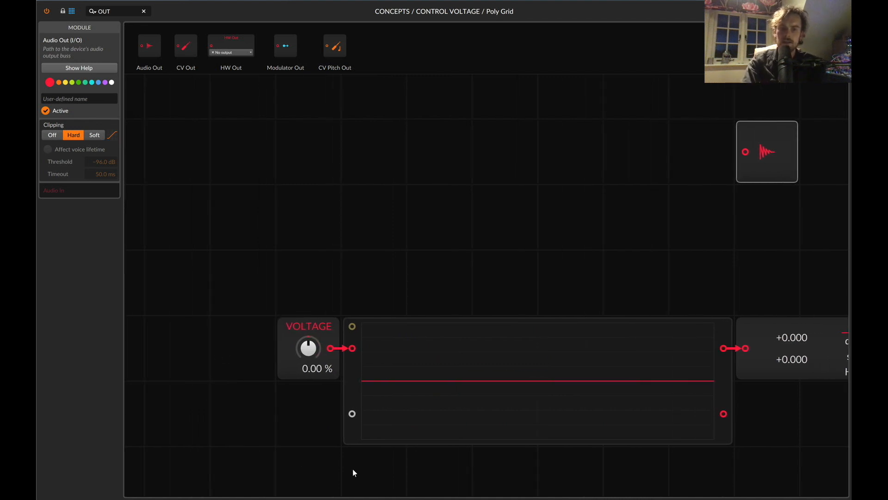
scroll(343, 363, right, 3)
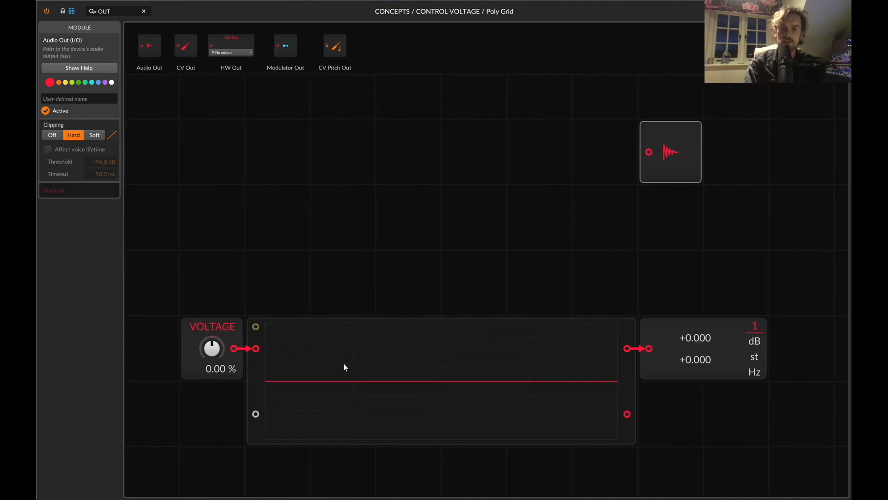
drag(199, 354, 199, 400)
double_click(207, 357)
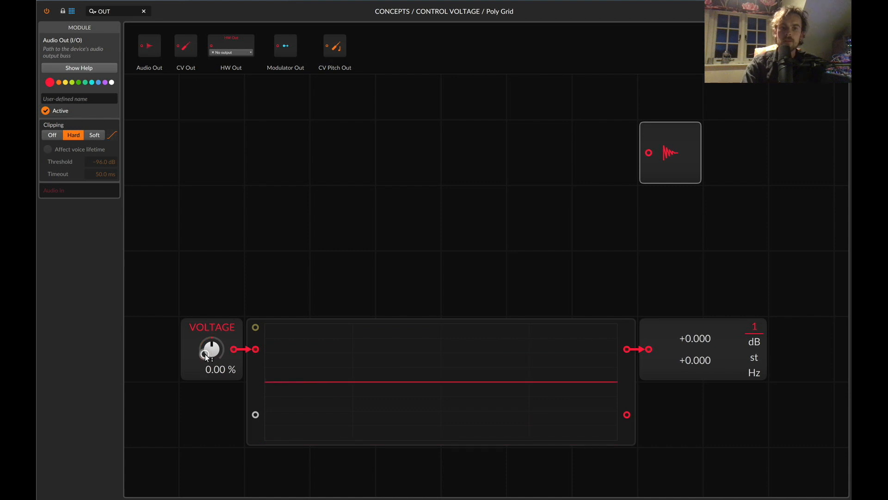
Insert the Audio Out module between the oscilloscope and the value readout, and swing VOLTAGE through it, ending at about 86.7 %.
drag(675, 145, 627, 350)
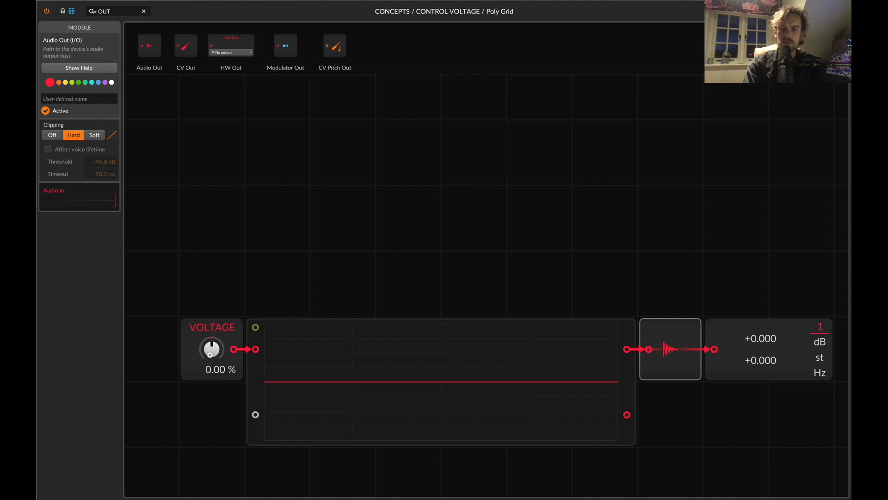
drag(212, 352, 351, 385)
double_click(209, 351)
scroll(346, 335, right, 3)
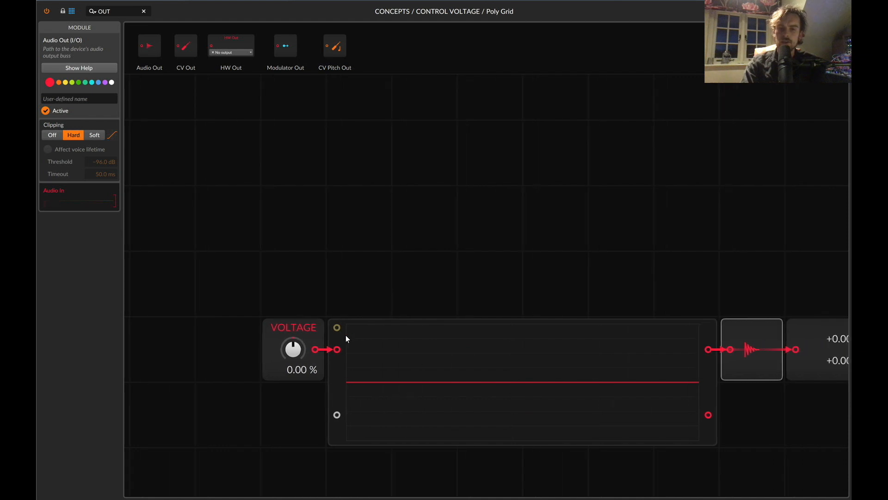
drag(293, 352, 293, 398)
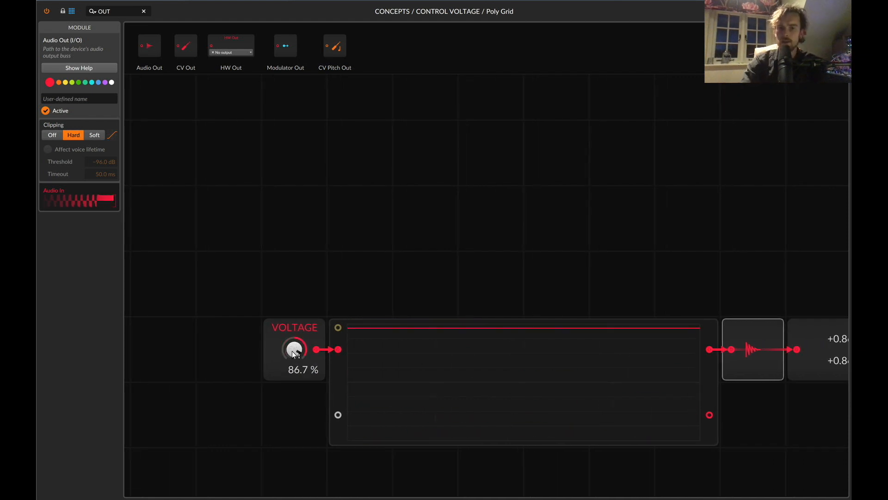
Reset VOLTAGE to 0 %, search the modules for LFO, and place an LFO in the empty space before the VOLTAGE value.
double_click(292, 351)
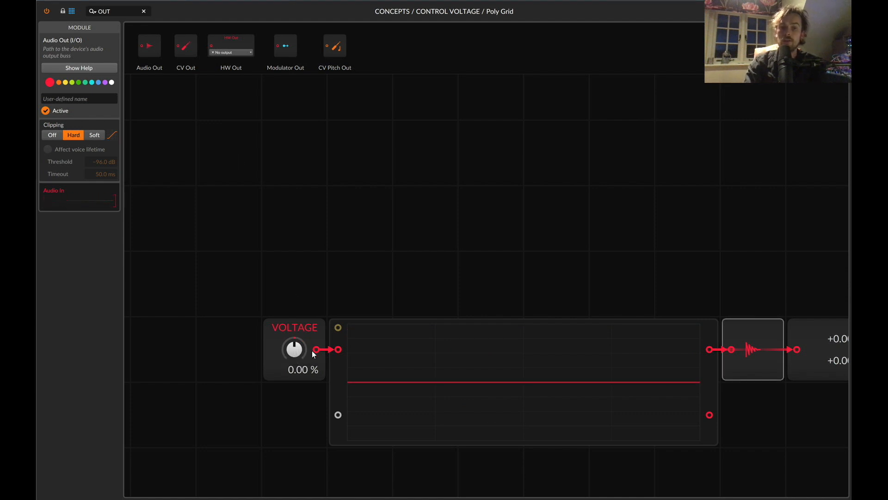
scroll(295, 297, left, 1)
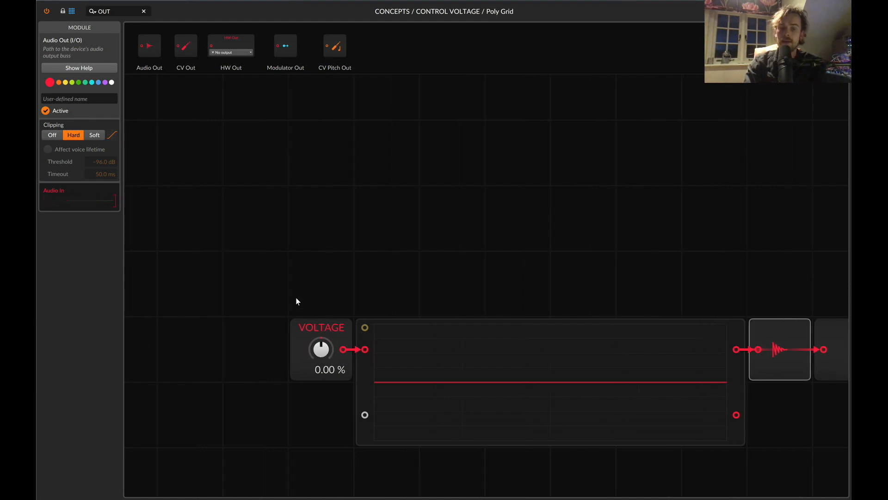
scroll(295, 297, down, 1)
scroll(296, 298, left, 3)
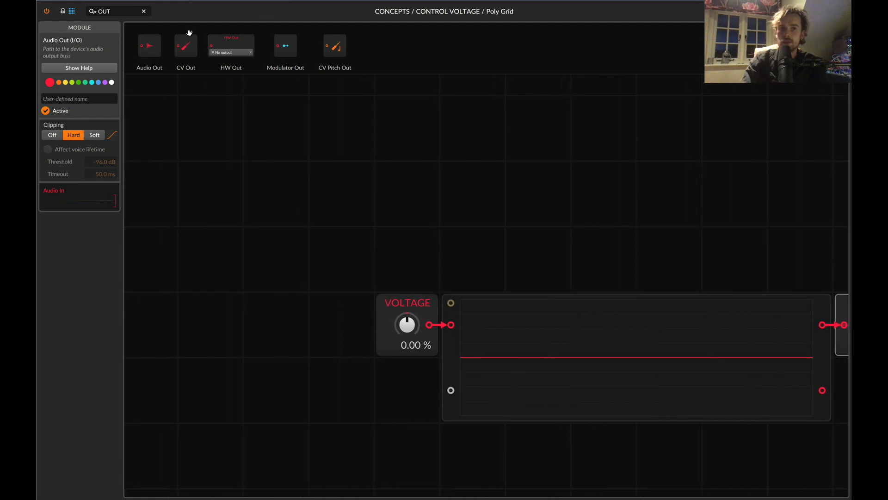
key(BackSpace)
key(BackSpace)
key(BackSpace)
text(LFO)
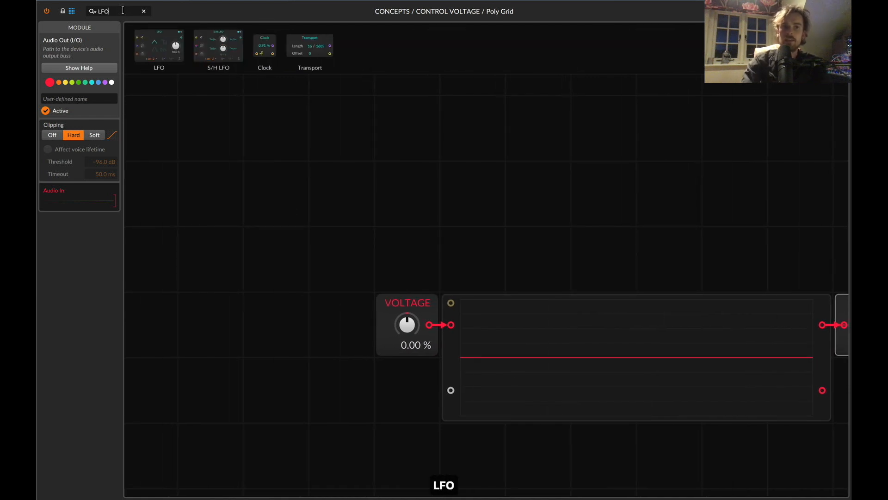
drag(169, 137, 149, 330)
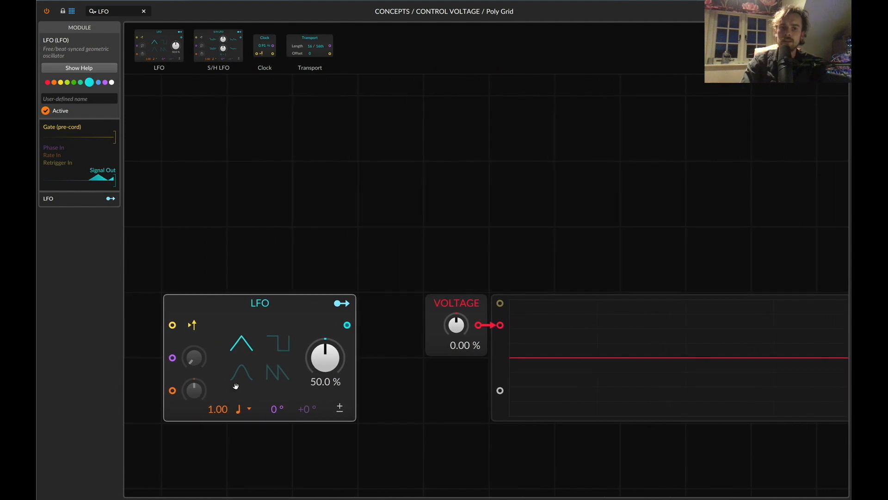
Route the LFO's modulation output to the VOLTAGE value with an amount of 1.031, and switch the LFO to bipolar.
scroll(316, 361, right, 3)
scroll(157, 369, left, 2)
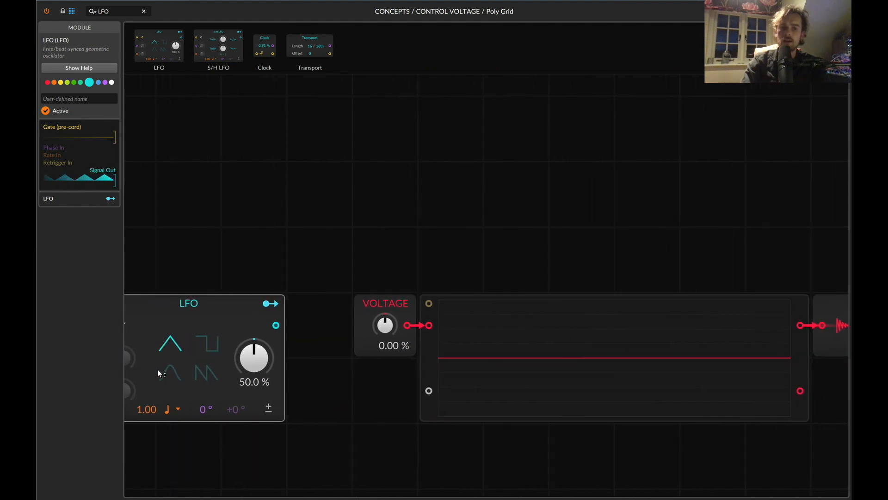
click(208, 412)
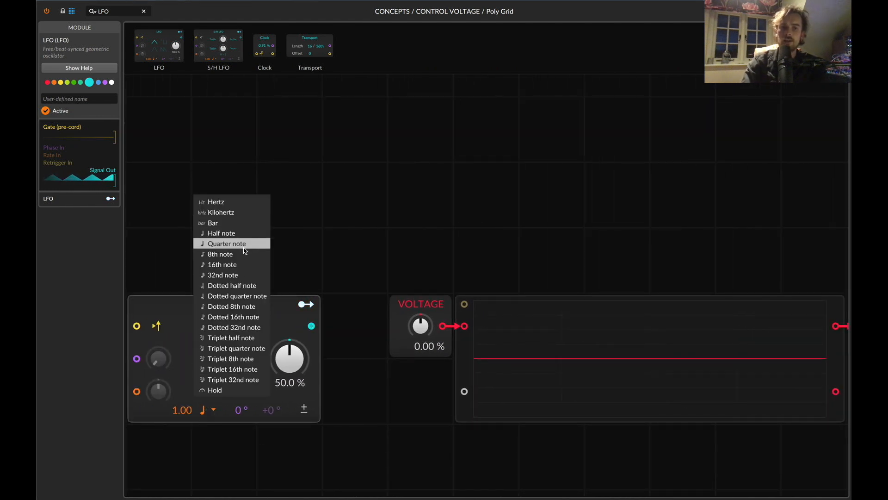
click(325, 286)
click(306, 304)
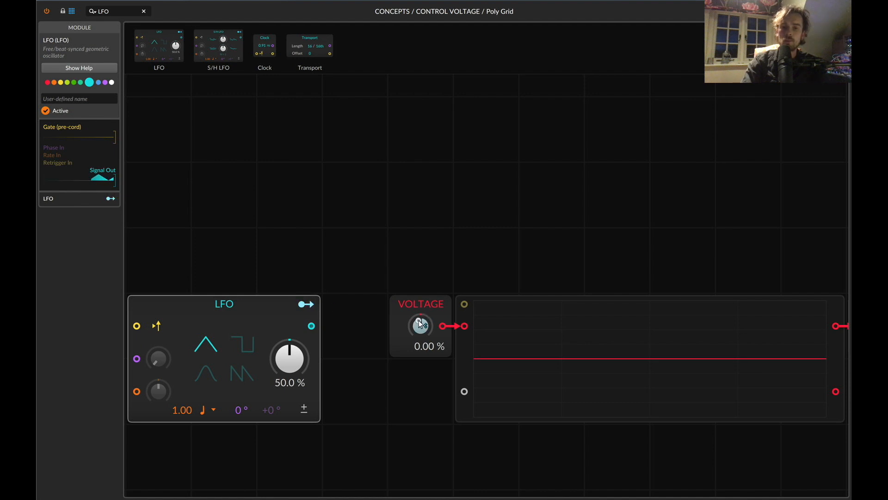
drag(420, 326, 419, 324)
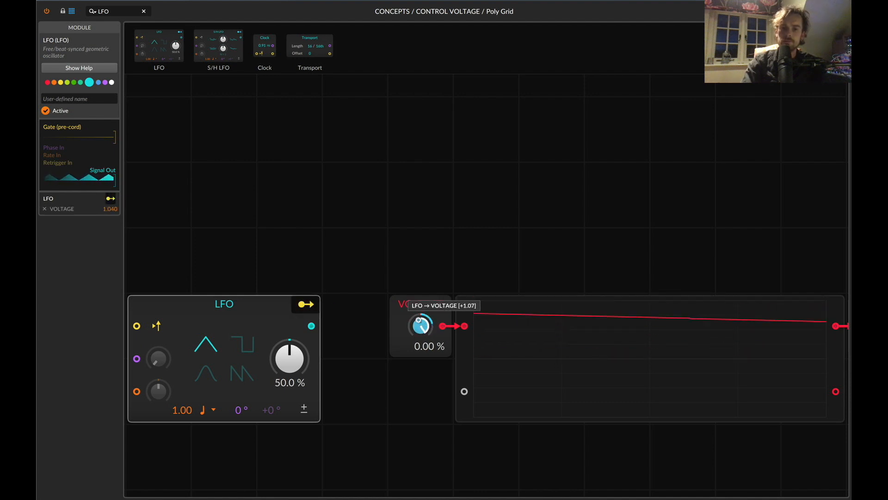
click(305, 304)
click(304, 409)
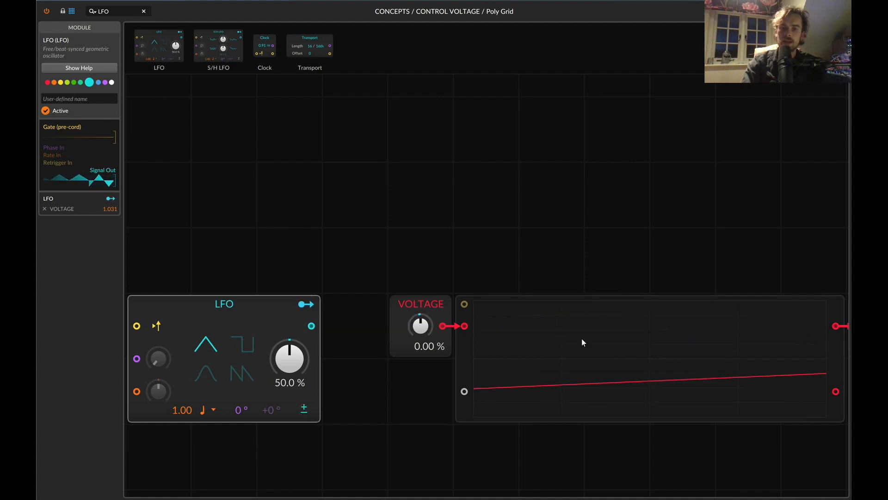
Deactivate the LFO, set its rate unit to kilohertz, and activate it again.
scroll(473, 370, right, 10)
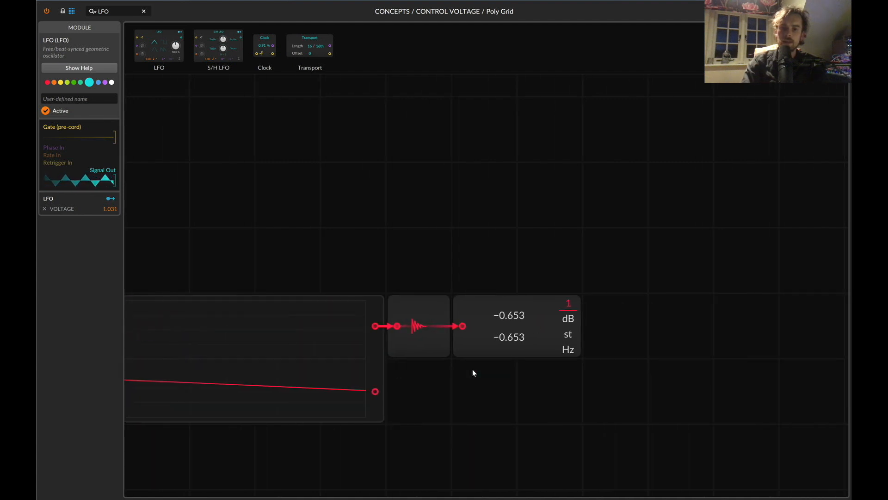
scroll(473, 369, left, 5)
scroll(473, 372, left, 8)
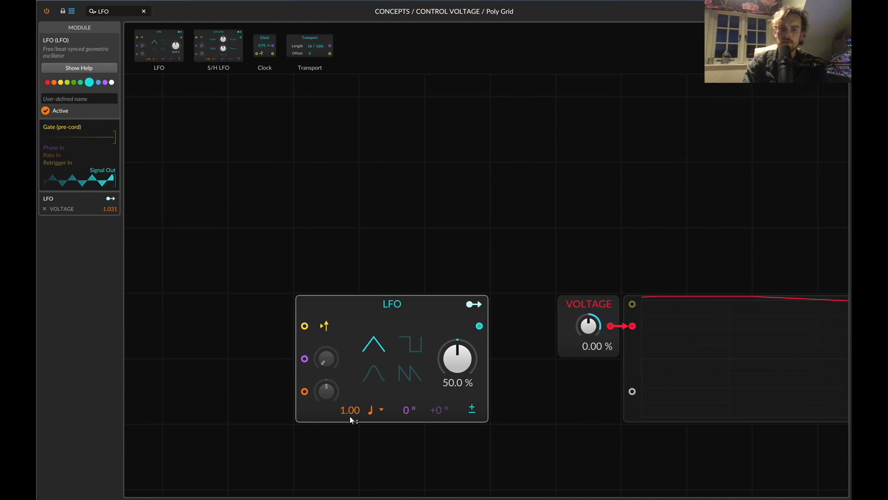
click(369, 410)
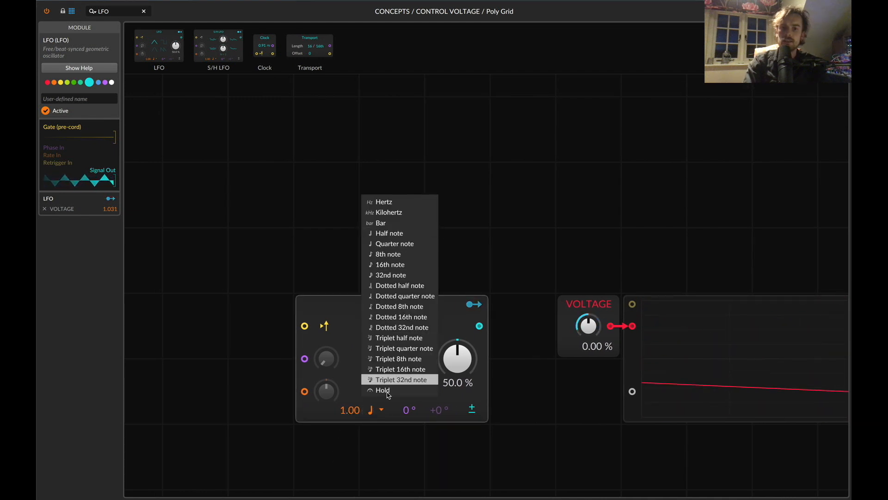
click(536, 334)
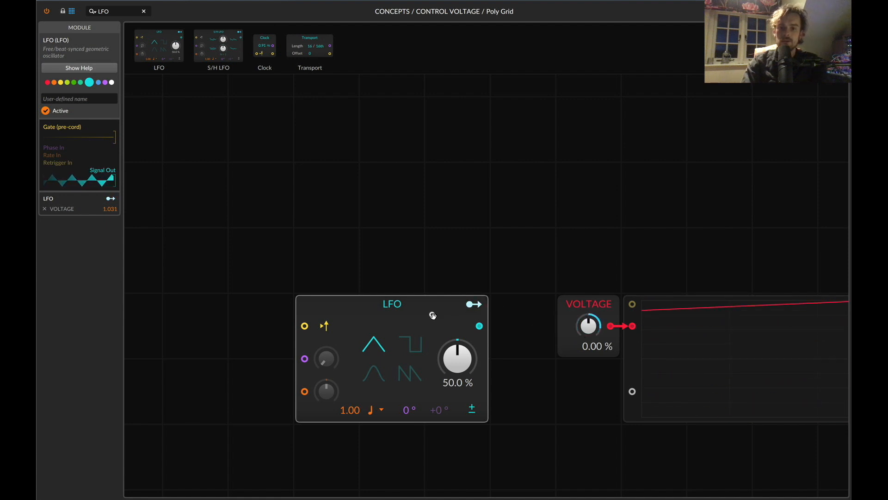
key(0)
click(371, 410)
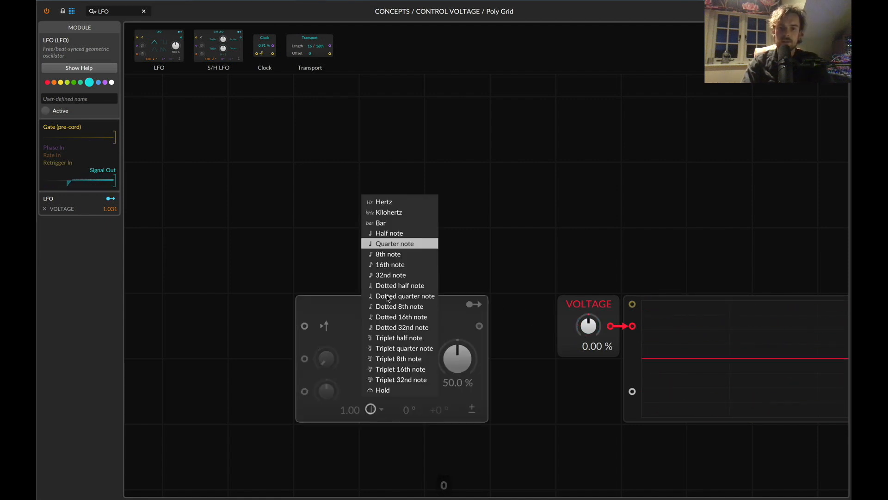
click(406, 214)
key(0)
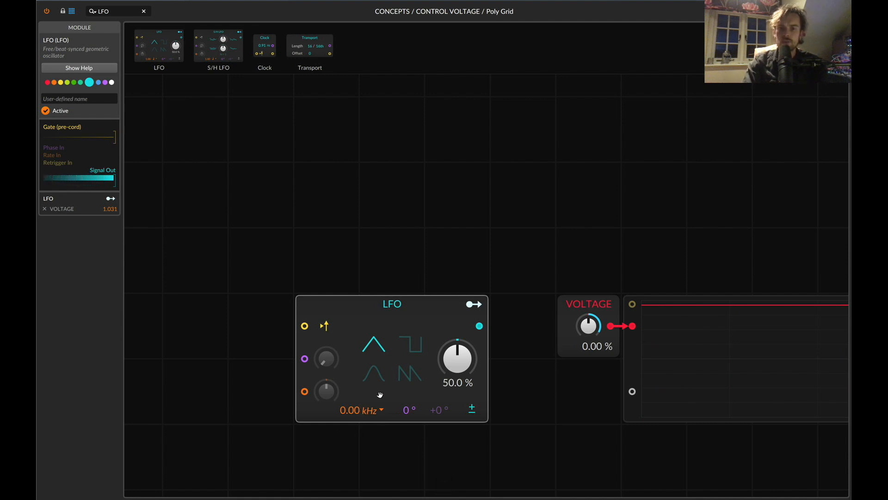
Raise the LFO rate gradually into the audio range, ending at 0.14 kHz.
scroll(358, 410, up, 3)
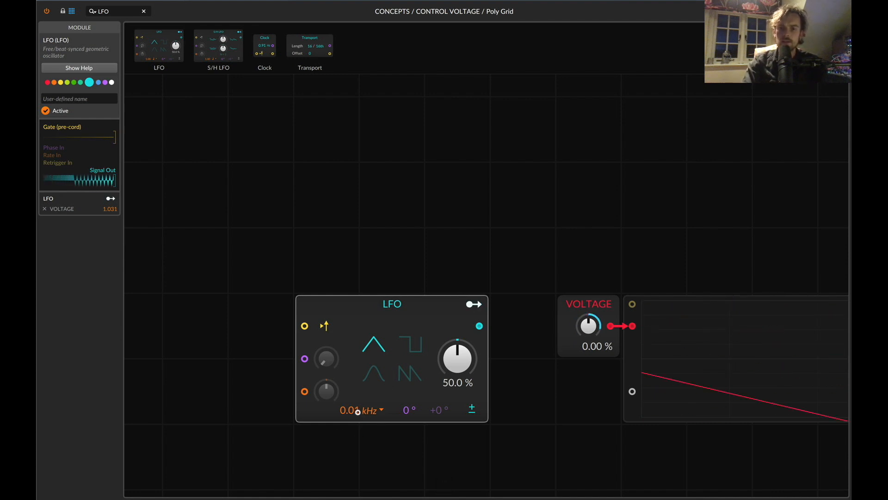
scroll(358, 411, up, 5)
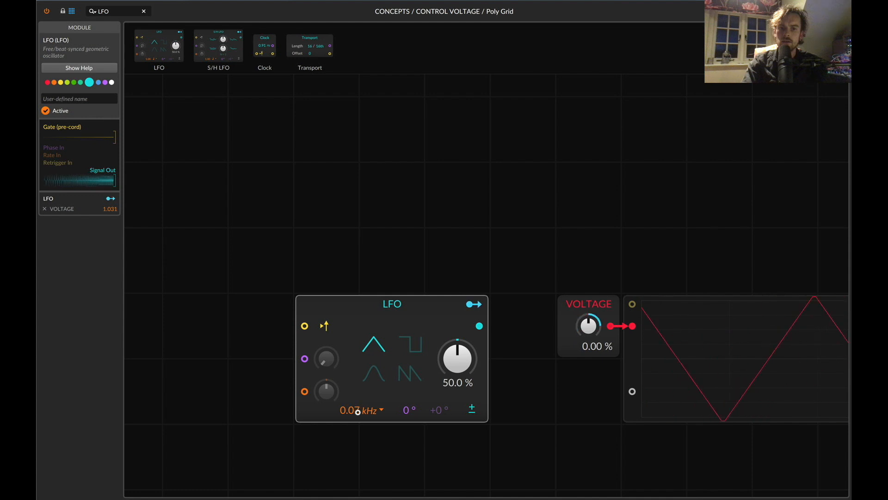
scroll(358, 410, up, 7)
scroll(358, 411, down, 1)
scroll(420, 408, right, 5)
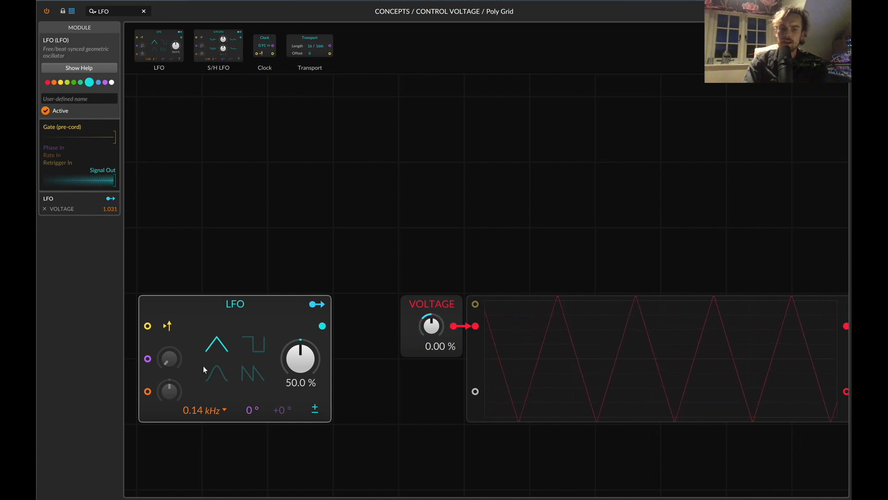
Switch the LFO waveform to sine and to square, and delete the LFO from the grid.
click(216, 374)
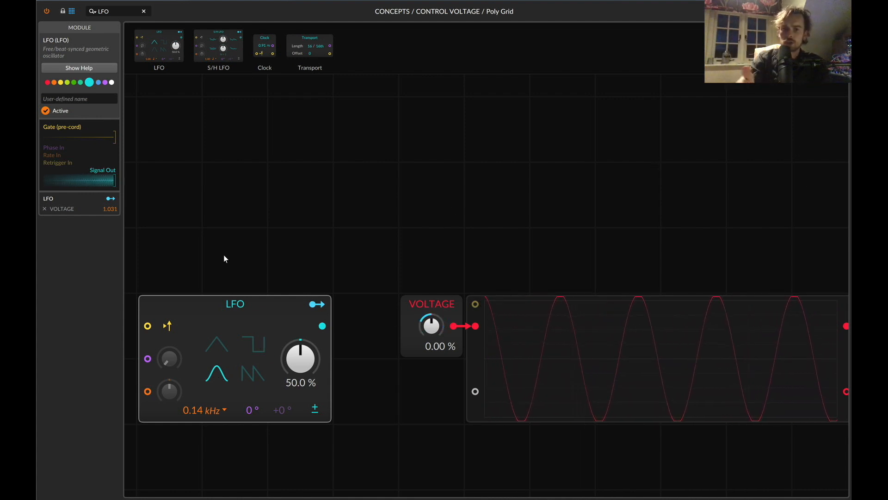
click(261, 347)
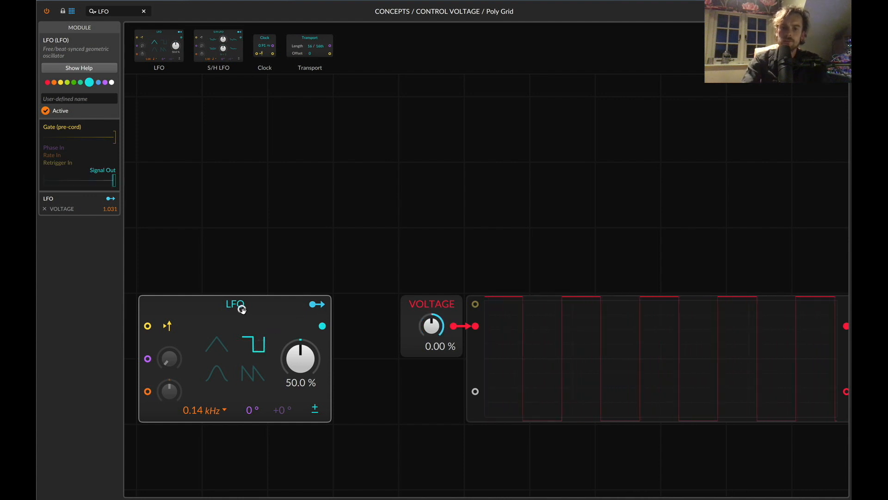
key(BackSpace)
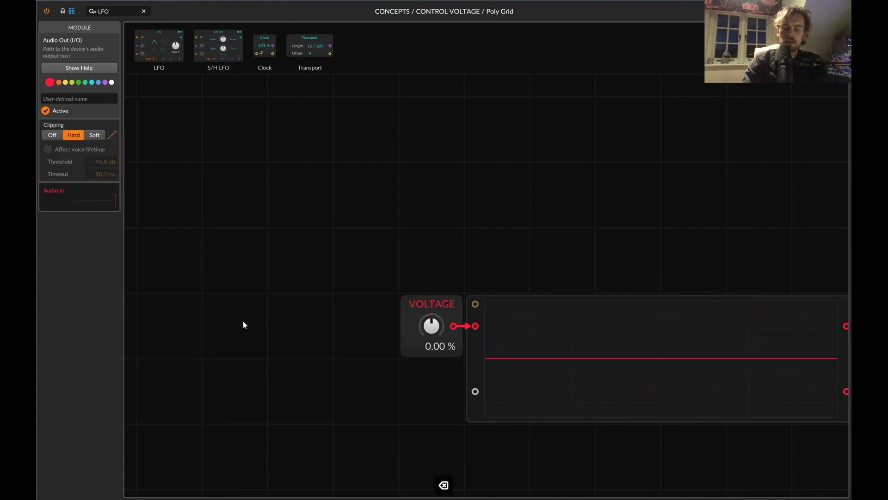
Swing the VOLTAGE value by hand between its positive and negative ends, finishing at -100 %.
scroll(243, 321, right, 3)
scroll(365, 332, right, 2)
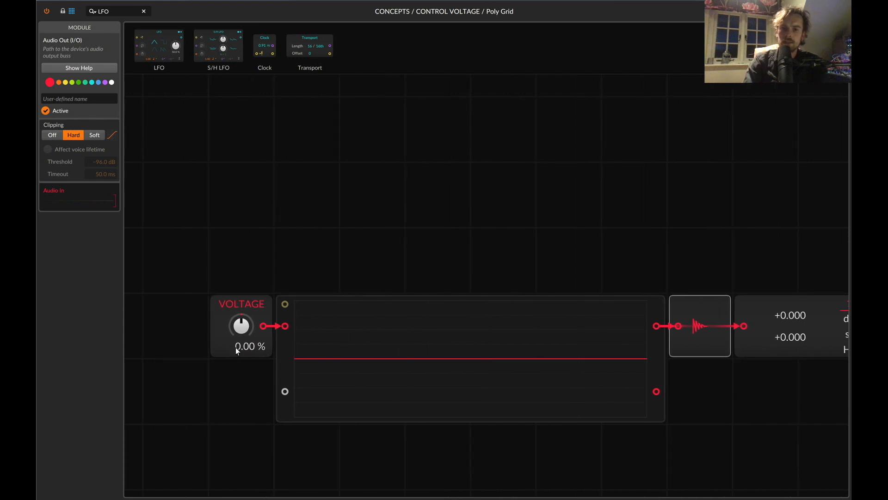
drag(236, 351, 236, 398)
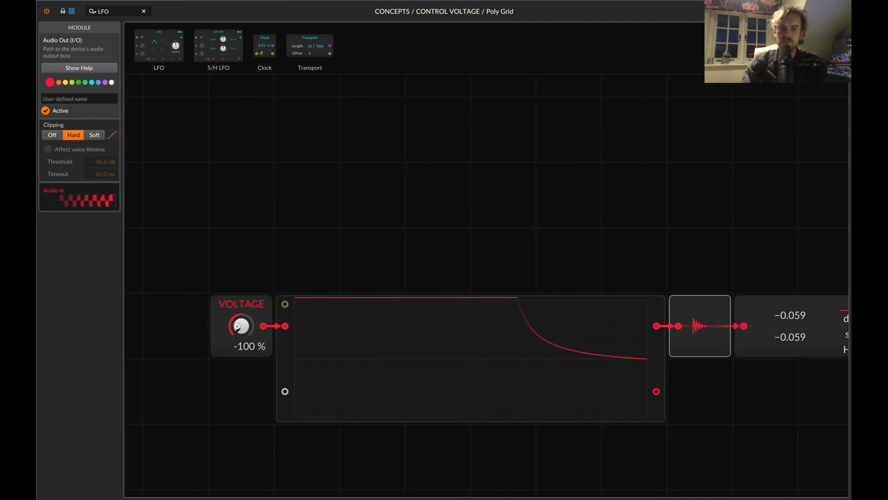
mouse_move(237, 326)
mouse_down()
mouse_move(238, 231)
mouse_move(238, 326)
mouse_up()
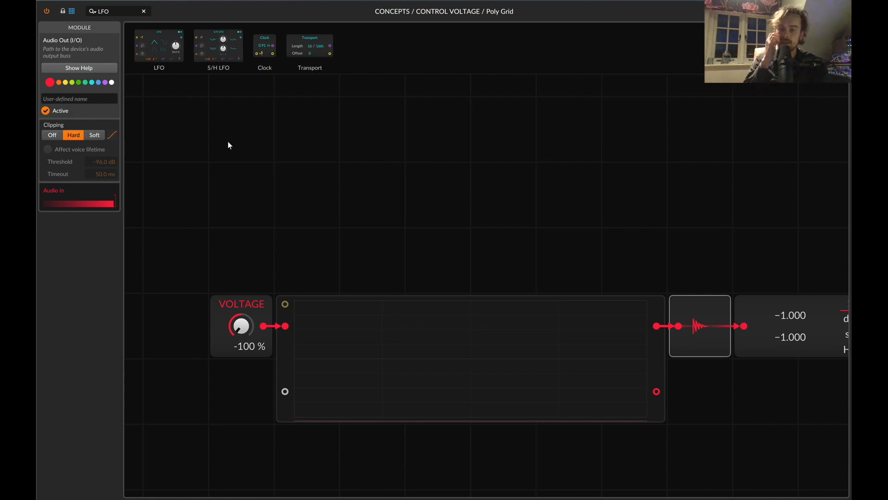
Clear the module search, show the Envelope category, and place an ADSR envelope above the oscilloscope.
scroll(228, 140, up, 2)
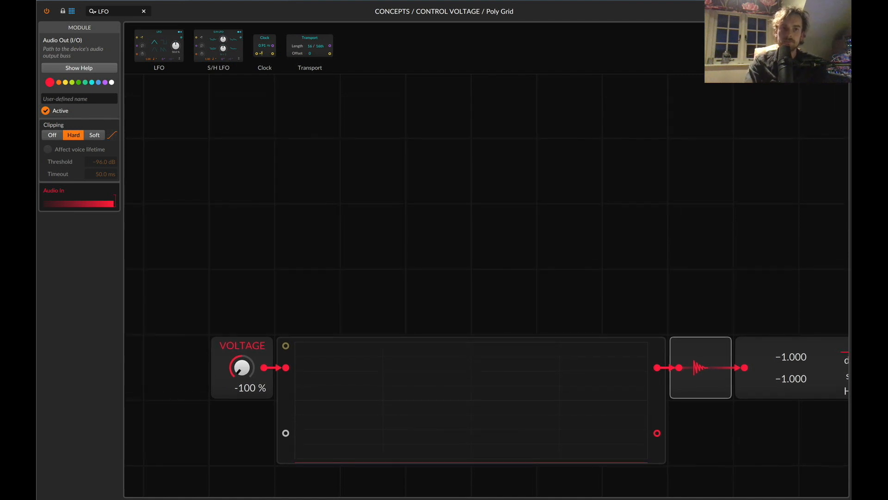
key(BackSpace)
key(BackSpace)
key(BackSpace)
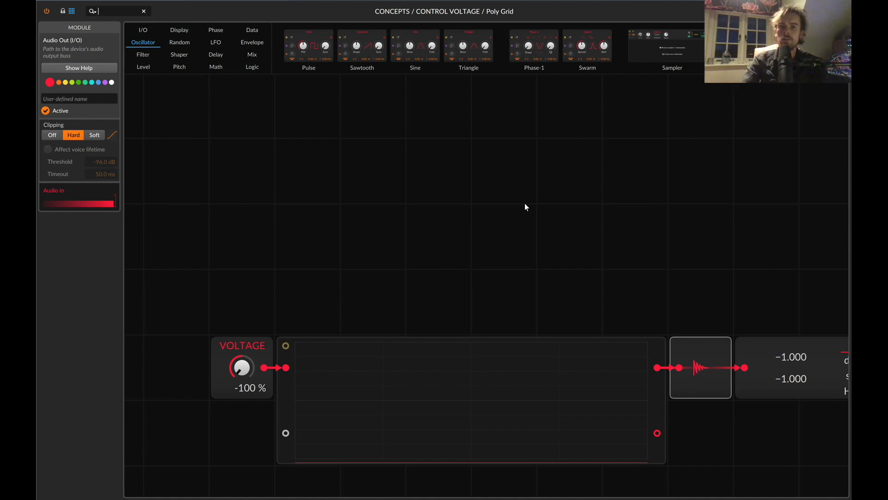
click(252, 43)
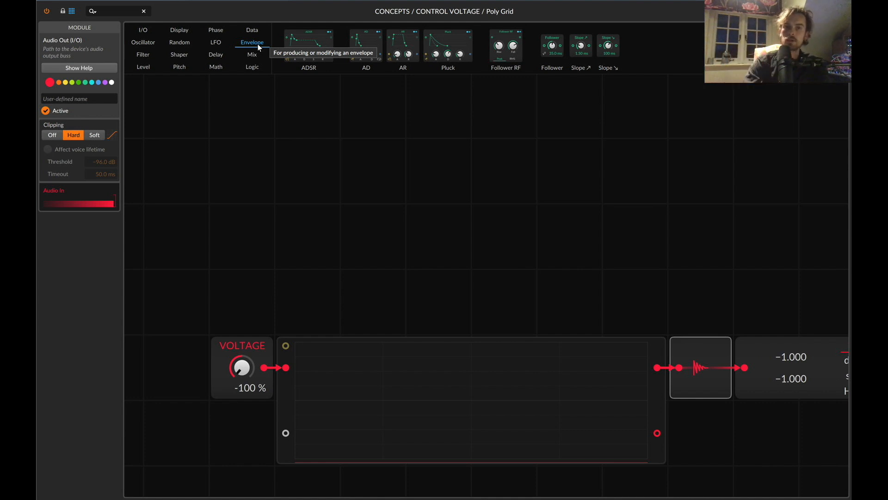
drag(309, 46, 359, 231)
Set the ADSR's sustain to 0 % and decay to 8.00 s, and vary its attack from 0 ms to 64.0 ms.
drag(456, 302, 456, 334)
drag(420, 302, 420, 266)
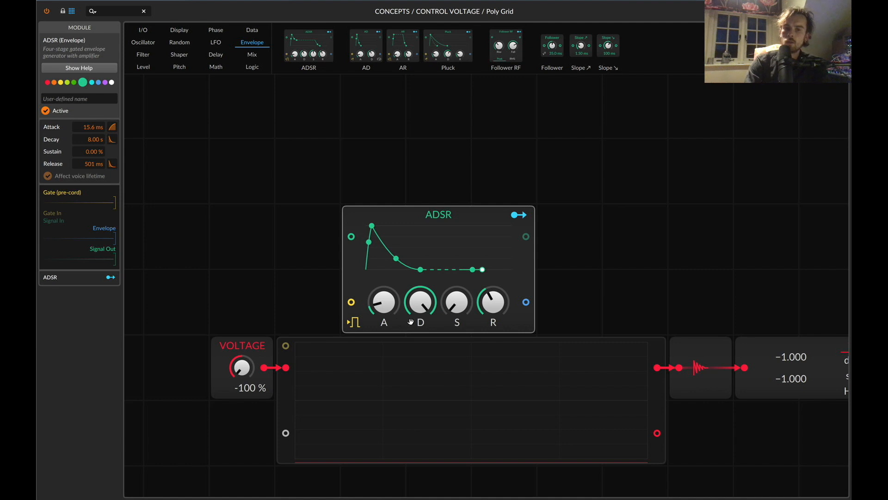
drag(378, 304, 378, 319)
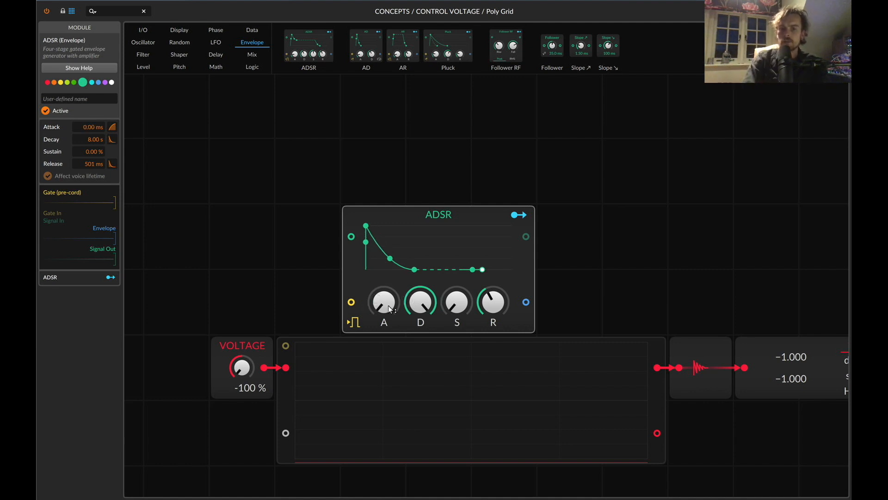
mouse_move(387, 307)
mouse_down()
mouse_move(387, 286)
mouse_move(388, 324)
mouse_up()
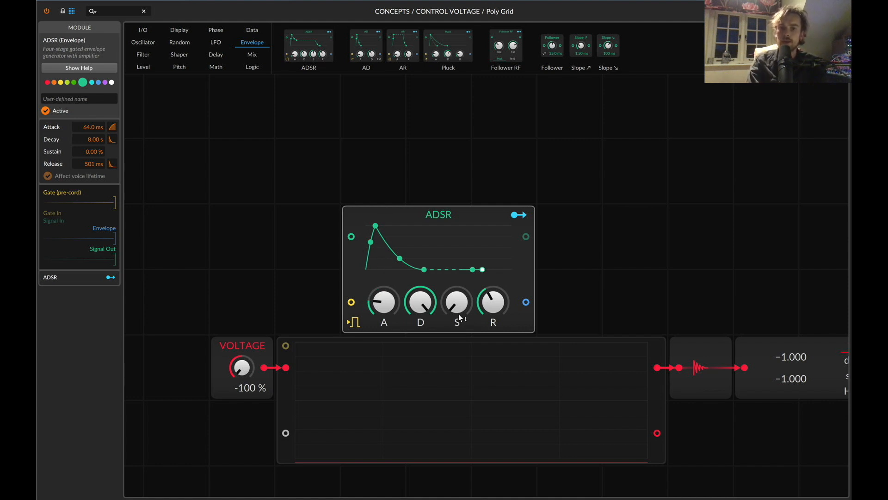
Raise the ADSR's sustain through 53.8 % to 100 %, and set its attack to 431 ms and release to 74.4 ms.
mouse_move(450, 313)
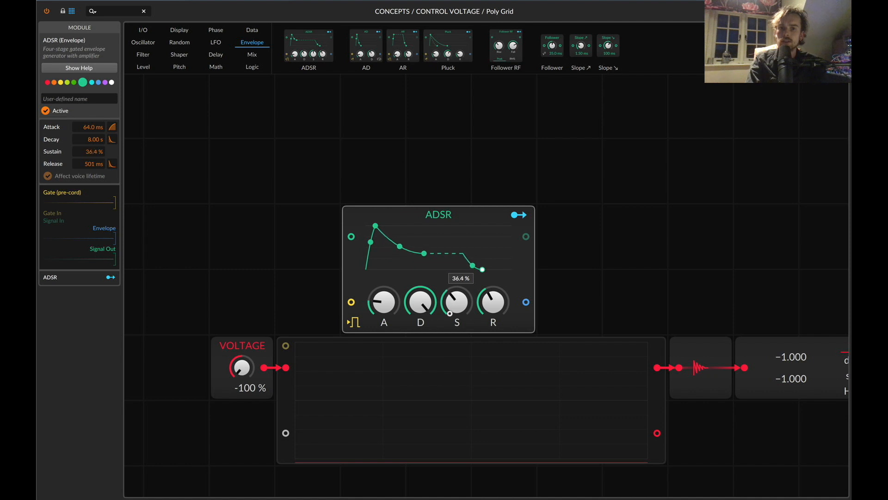
drag(450, 314, 450, 309)
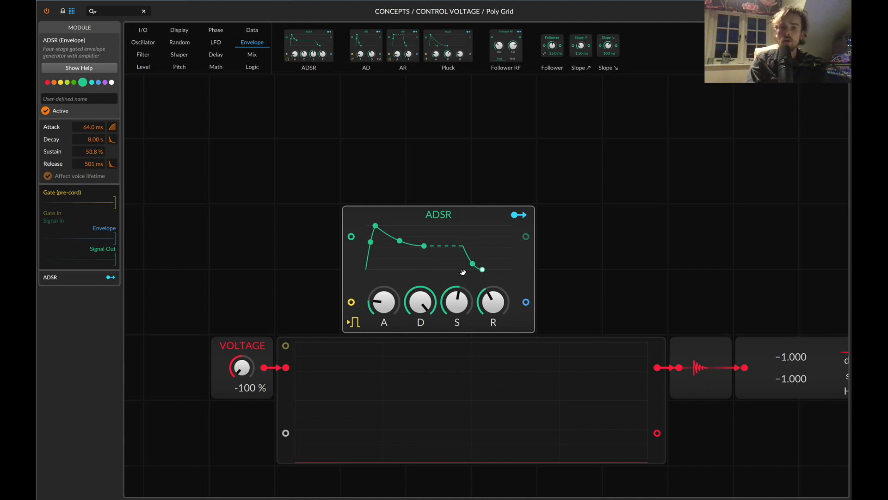
drag(382, 303, 464, 310)
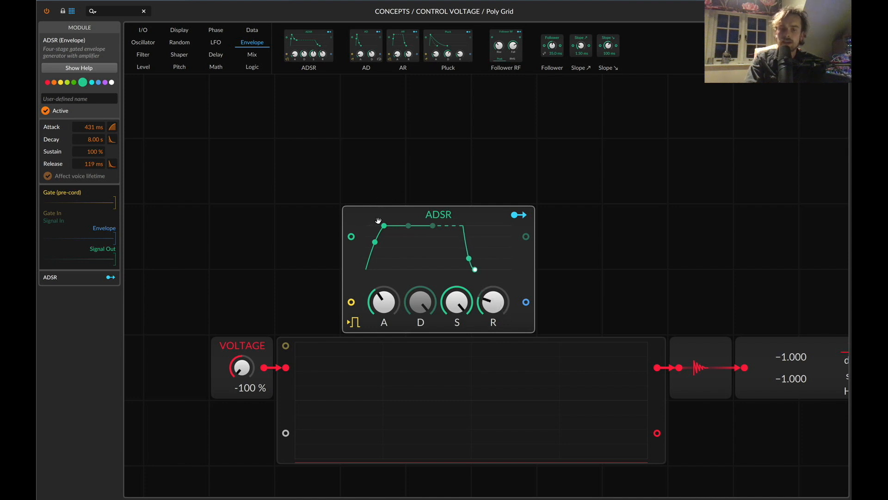
drag(486, 286, 487, 294)
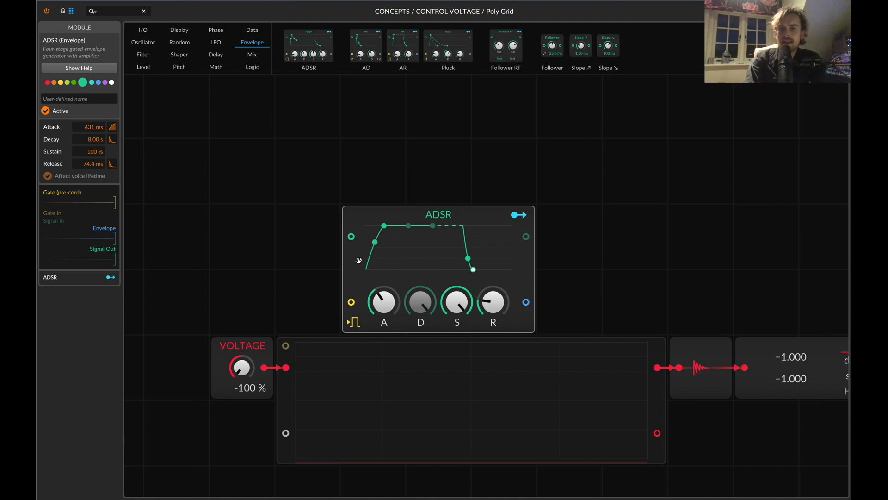
Delete the ADSR envelope and make the VOLTAGE value unipolar.
key(BackSpace)
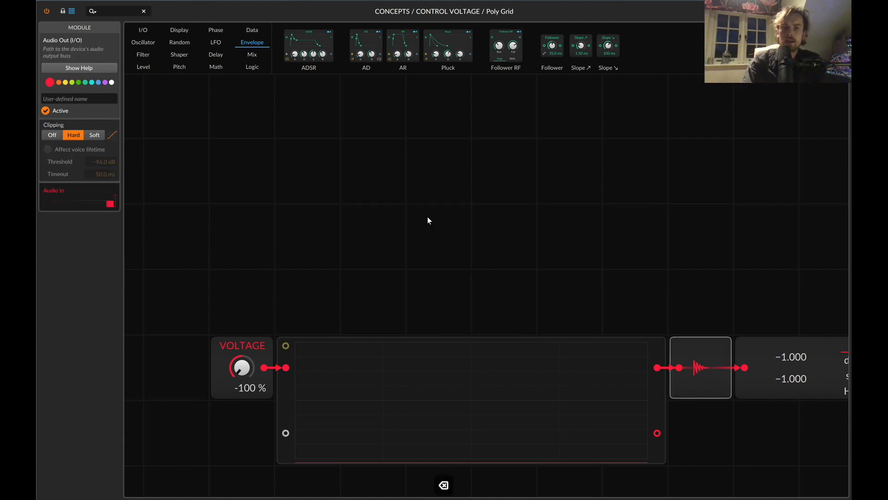
click(234, 343)
click(113, 121)
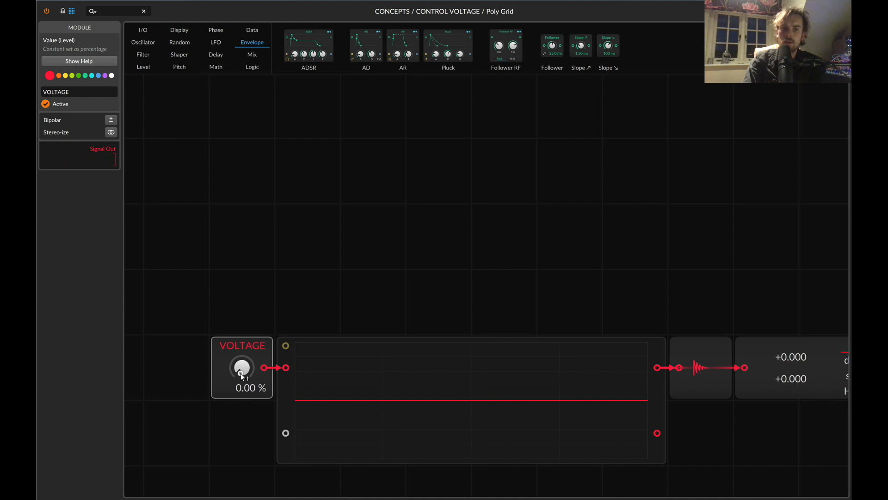
mouse_move(241, 373)
mouse_down()
mouse_move(230, 311)
mouse_move(230, 334)
mouse_move(243, 319)
mouse_move(243, 364)
mouse_up()
Set the oscilloscope mode to Fast and sweep the VOLTAGE value by hand through its positive range, finishing at 0.00 %.
click(412, 381)
click(79, 130)
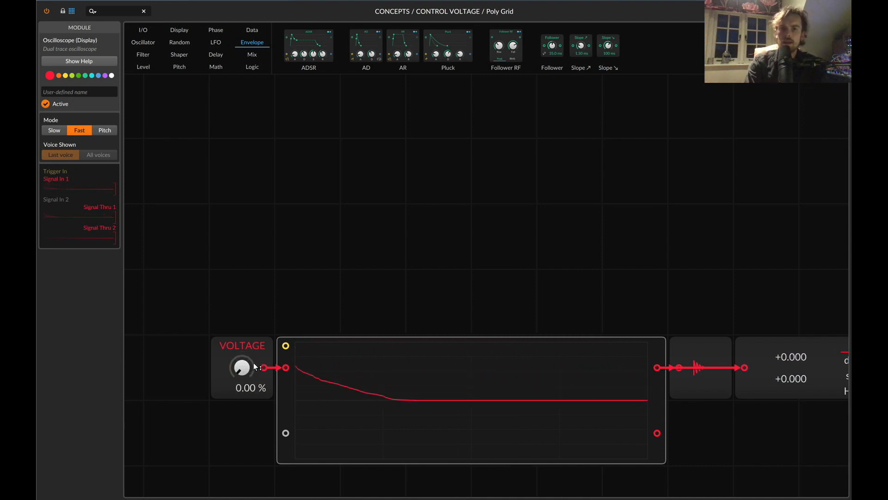
mouse_move(240, 371)
mouse_down()
mouse_move(240, 254)
mouse_move(240, 468)
mouse_up()
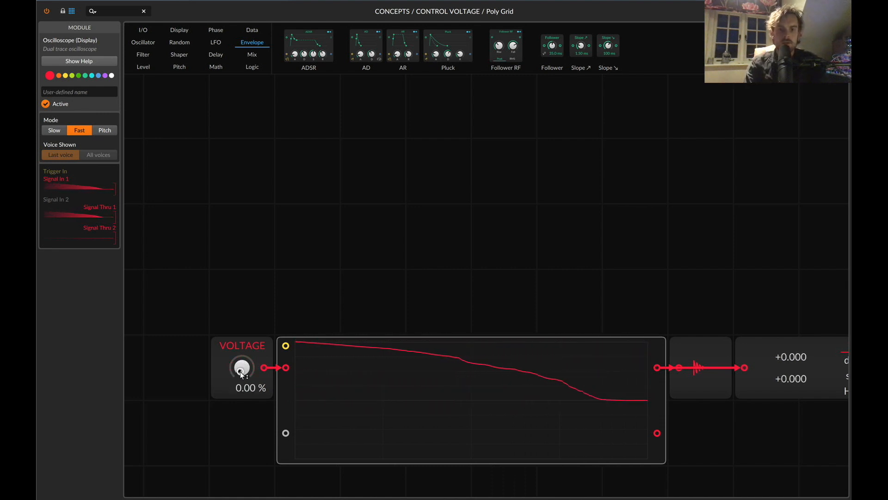
drag(245, 373, 240, 281)
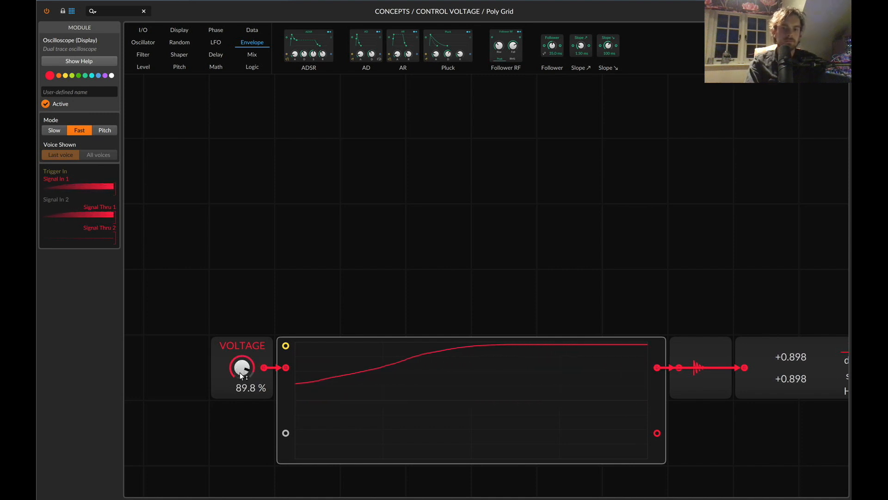
double_click(239, 373)
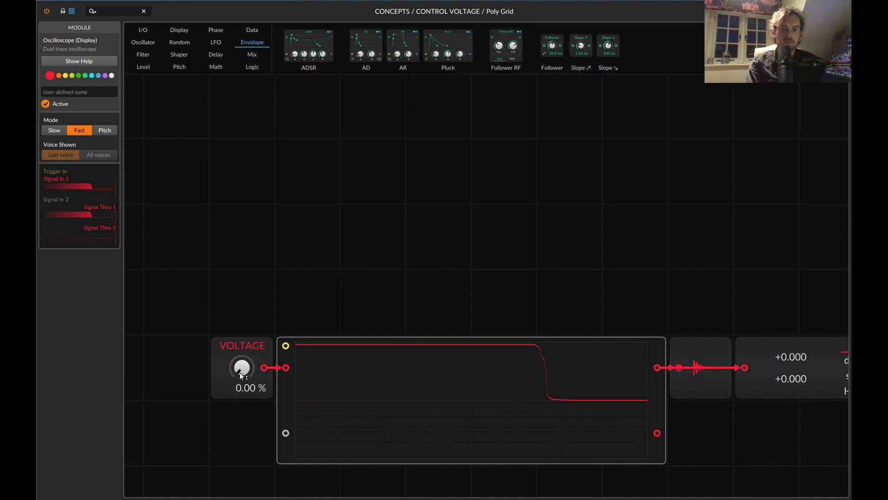
mouse_move(240, 373)
mouse_down()
mouse_move(240, 282)
mouse_move(239, 373)
mouse_up()
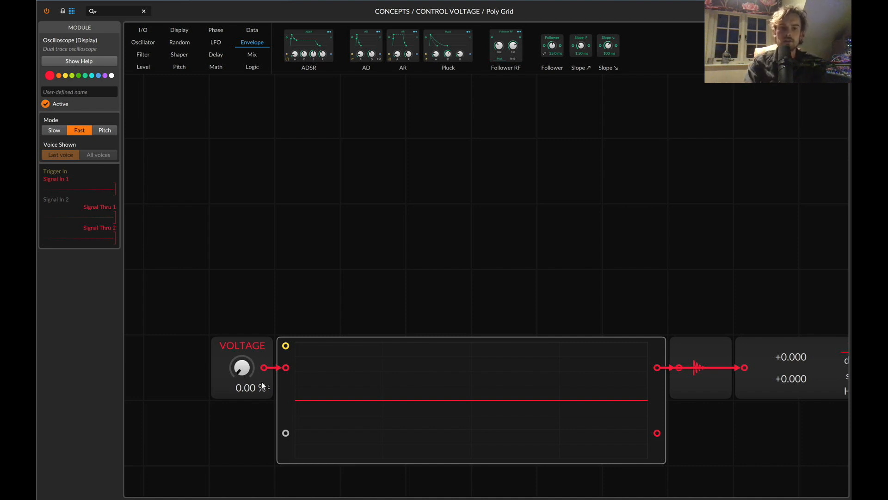
Place an ADSR envelope below the VOLTAGE module and connect its envelope output to the oscilloscope's second signal input.
drag(324, 34, 305, 277)
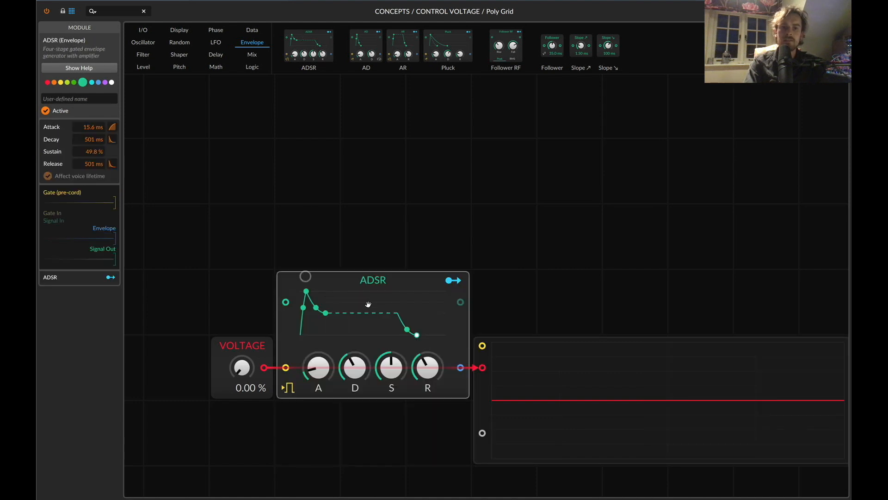
key(super+z)
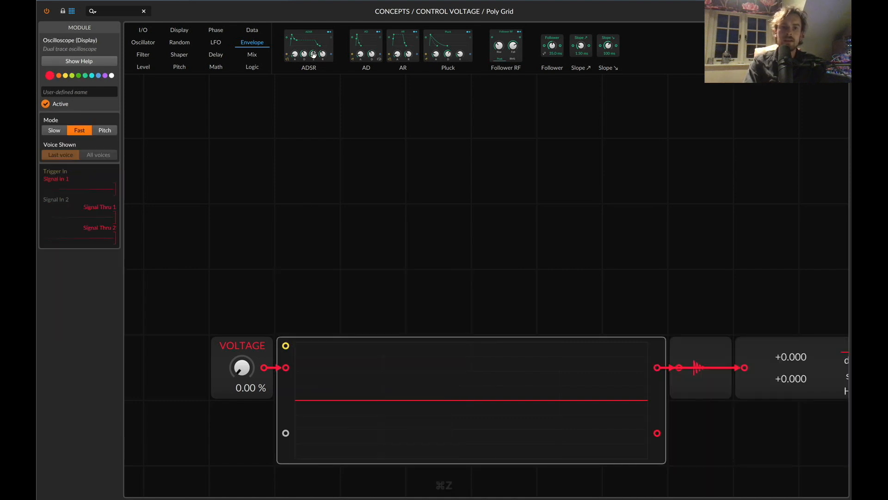
drag(314, 55, 139, 424)
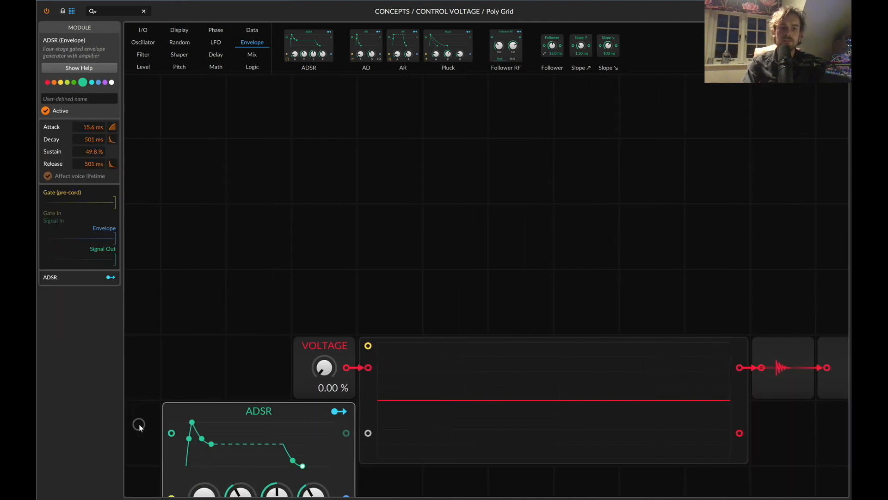
drag(378, 356, 382, 344)
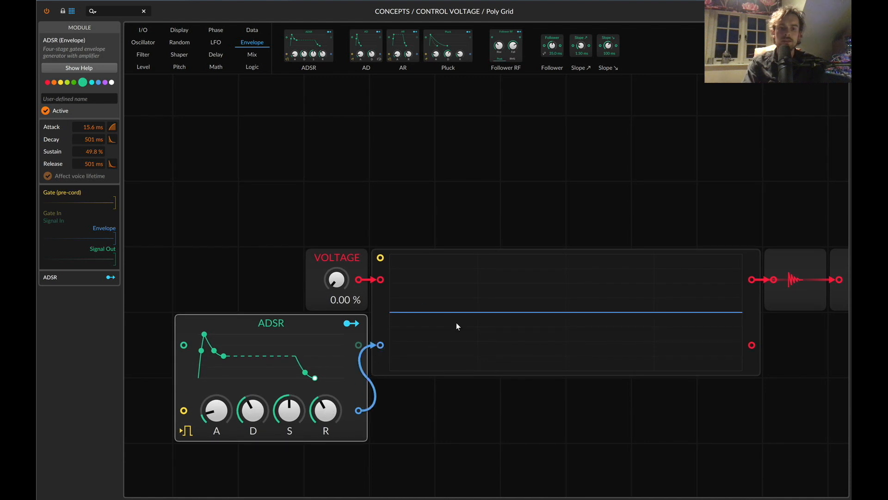
Set the ADSR's sustain to 0.00 % and play repeated notes to trigger the envelope on the oscilloscope.
key(d)
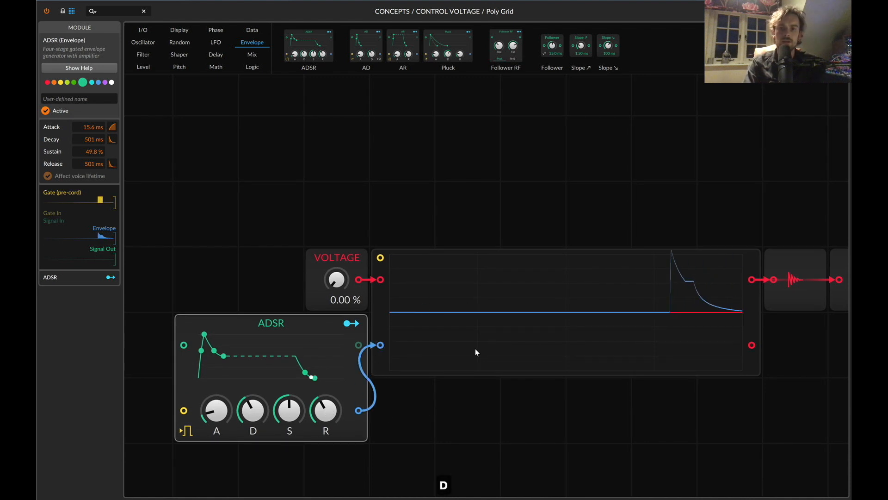
drag(291, 419, 290, 430)
key(d)
key(d)
key(d)
key(d)
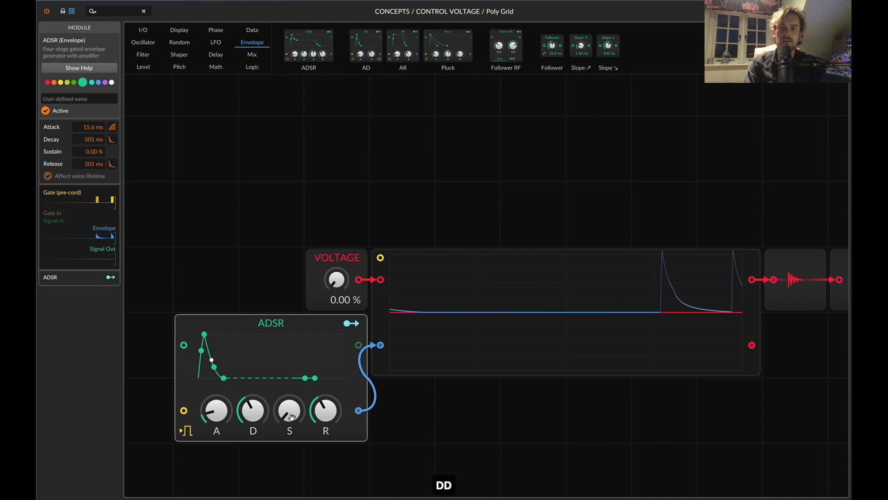
key(d)
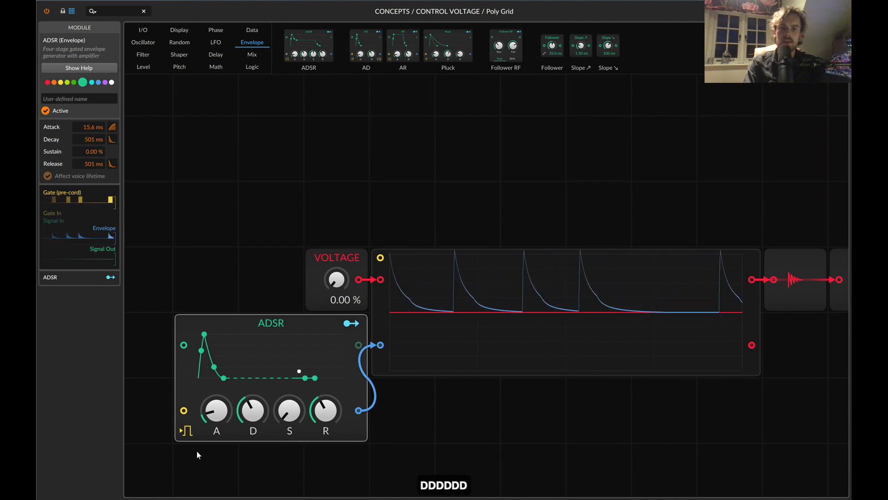
Set the ADSR's release to 1.82 s and play several notes to trace its longer tail.
drag(323, 422, 323, 402)
key(d)
key(d)
key(d)
key(d)
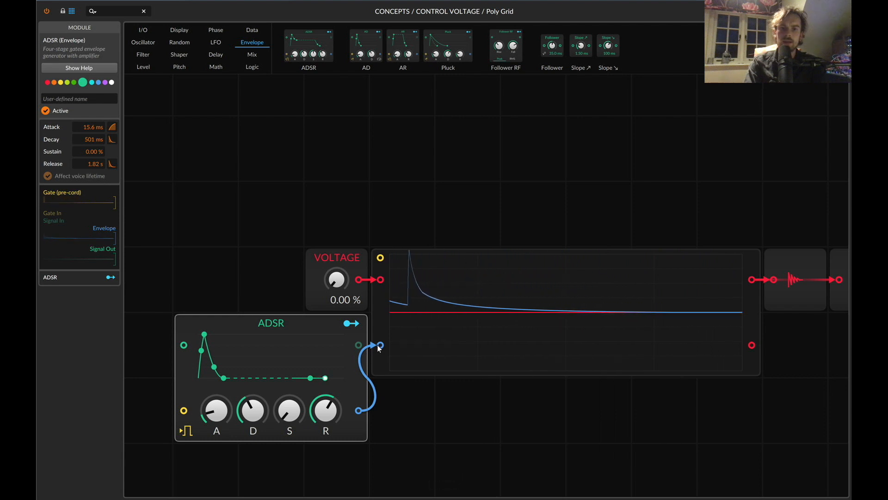
Map the ADSR's modulation to the VOLTAGE value with an amount of 1.000 and disconnect the ADSR cable from the oscilloscope.
drag(380, 345, 358, 345)
click(349, 320)
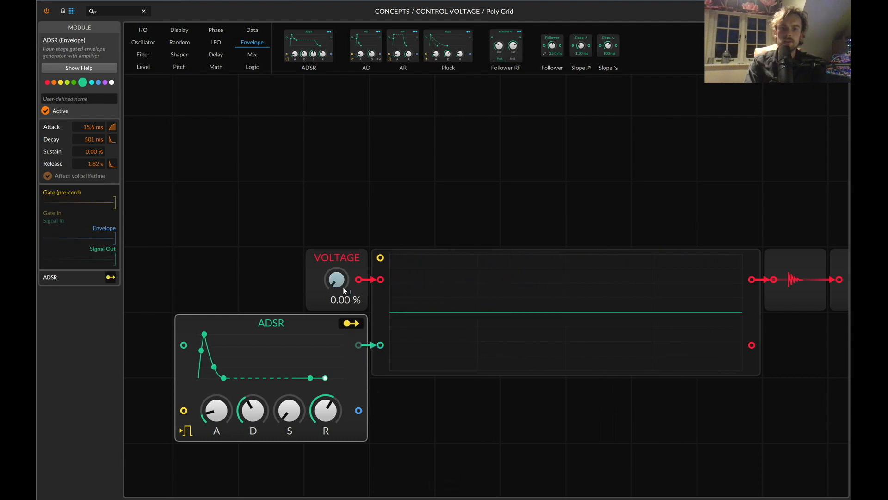
drag(343, 290, 343, 273)
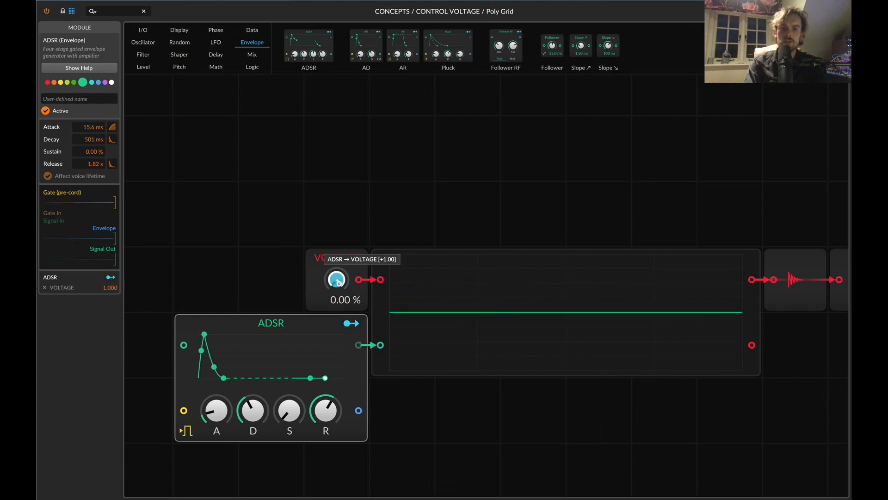
click(350, 322)
drag(379, 346, 357, 396)
Play repeated notes to examine how the ADSR modulates the VOLTAGE signal on the oscilloscope.
key(d)
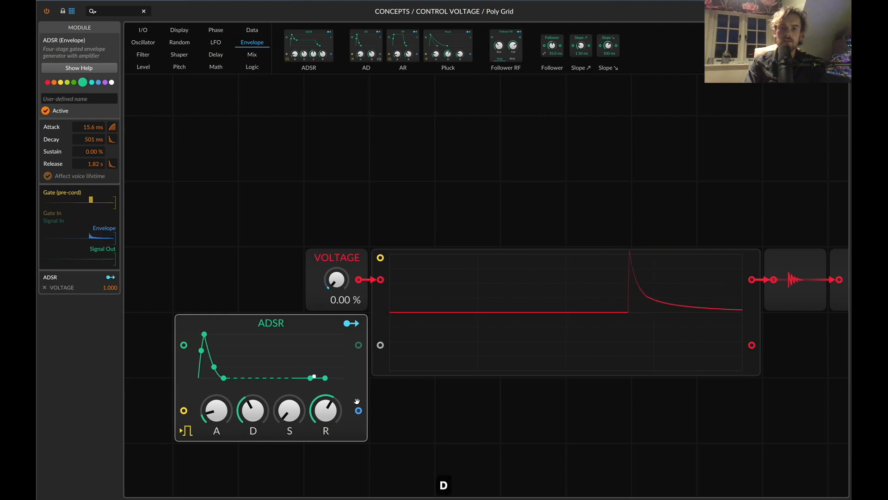
key(d)
key(d)
key(d)
key(d)
key(d)
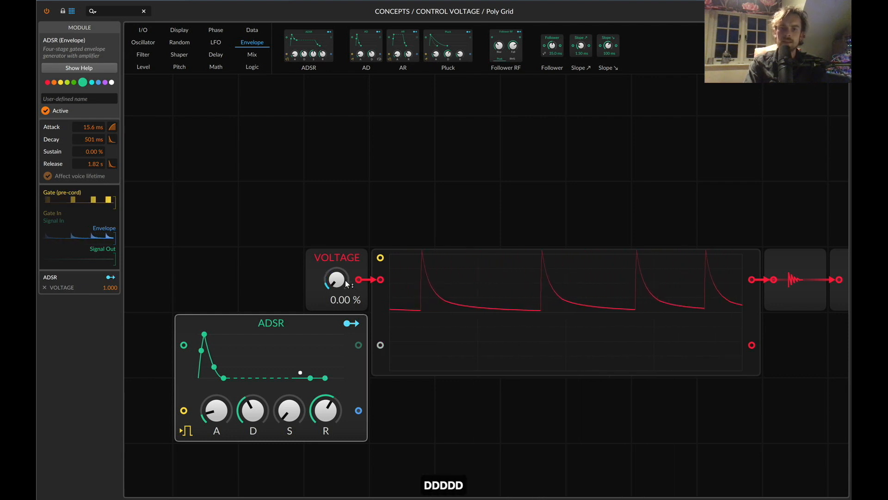
key(d)
key(d)
key(d)
key(d)
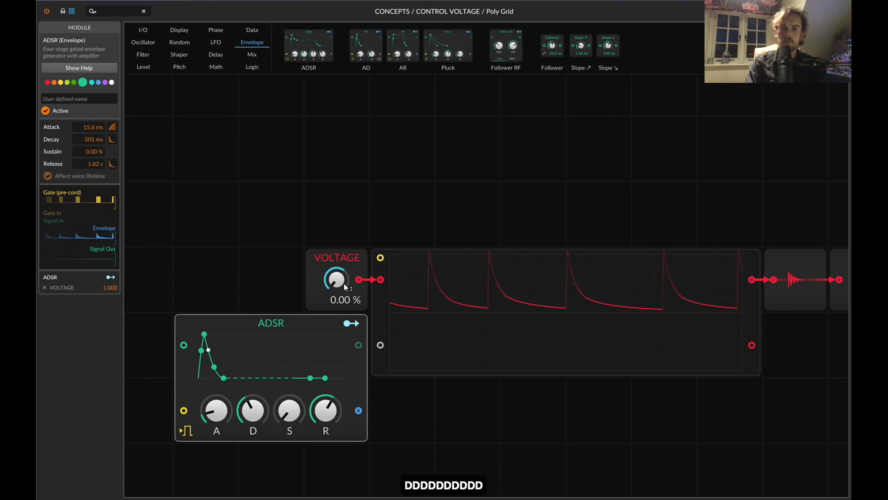
key(d)
key(d)
key(d)
key(d)
key(d)
key(d)
Set the ADSR's decay to 1.45 s and attack to 1.19 s while playing repeated notes.
mouse_move(254, 413)
mouse_down()
mouse_move(213, 413)
mouse_move(240, 417)
mouse_up()
key(d)
key(d)
key(d)
key(d)
key(d)
key(d)
key(d)
key(d)
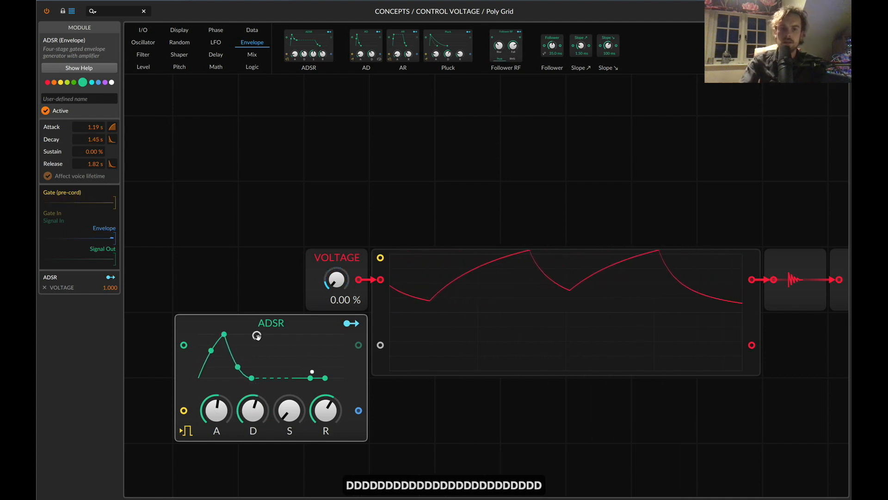
Delete the ADSR and VOLTAGE modules from the patch.
key(BackSpace)
click(341, 259)
key(BackSpace)
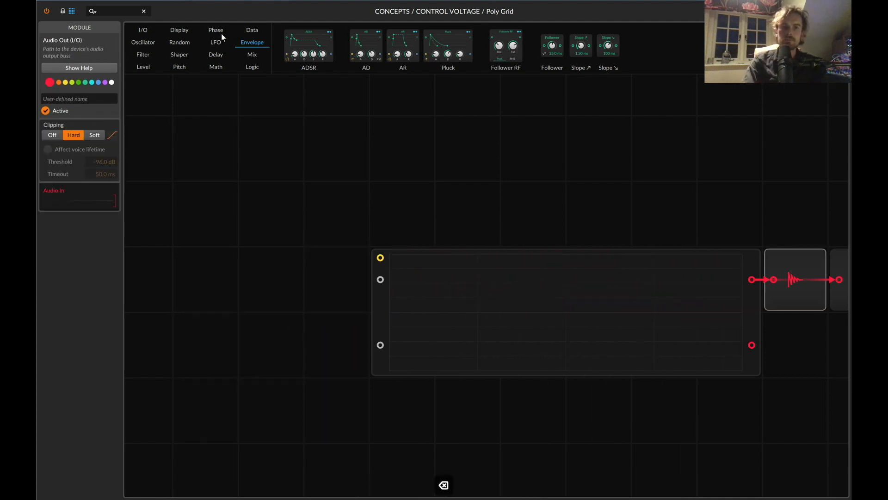
Search for GATE, place a Gates sequencer in front of the oscilloscope, and connect its output to the first signal input.
click(109, 13)
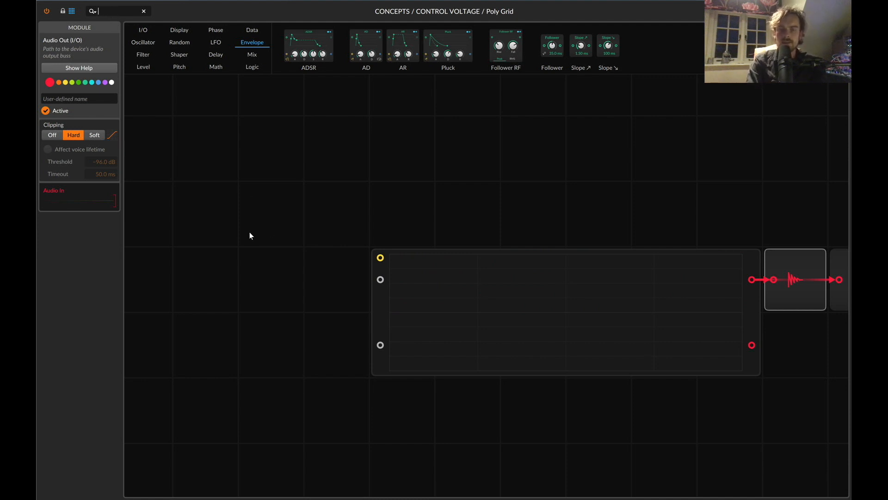
text(GATE)
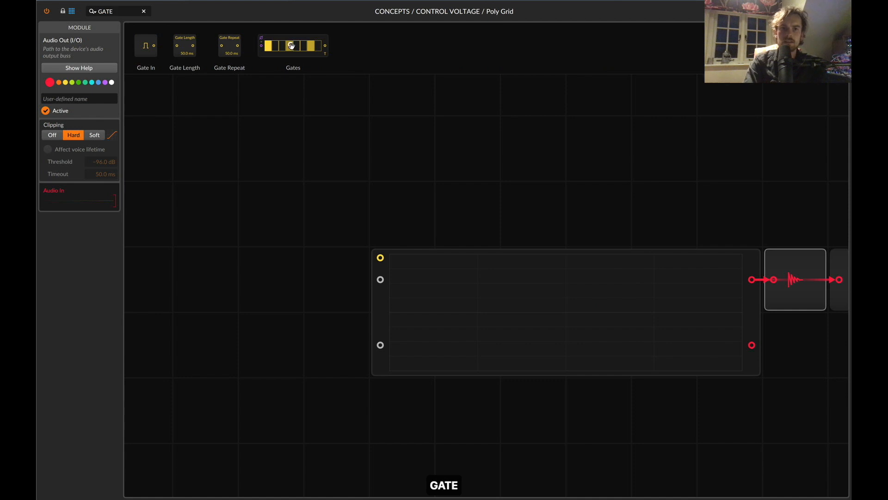
drag(292, 46, 379, 189)
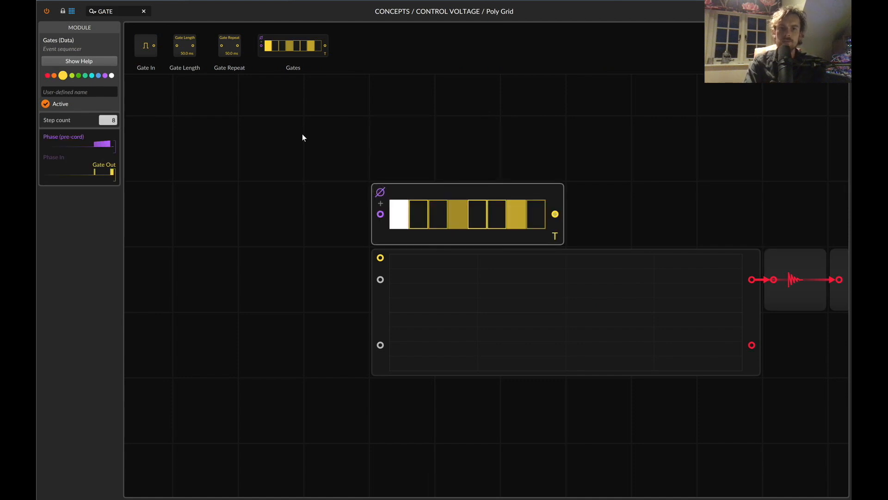
drag(479, 195, 283, 259)
drag(360, 280, 377, 283)
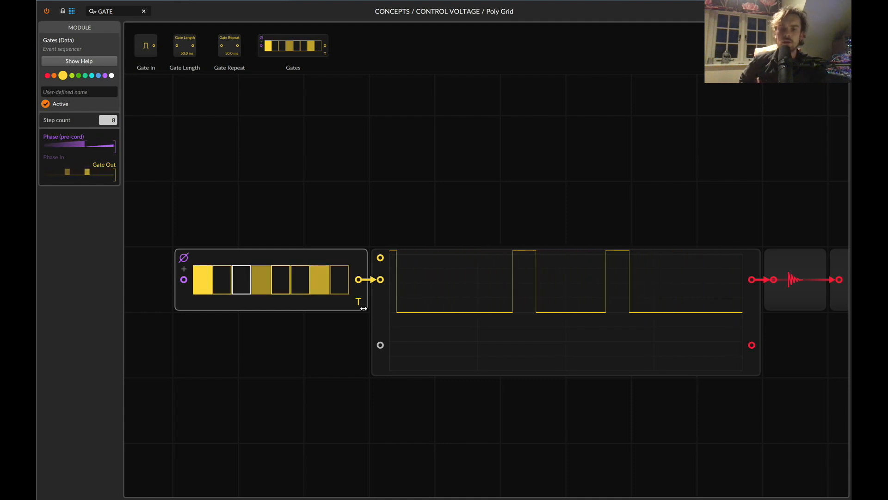
Disconnect the Gates sequencer from the oscilloscope and set its active steps to 1, 3, 5 and 7.
drag(380, 279, 351, 246)
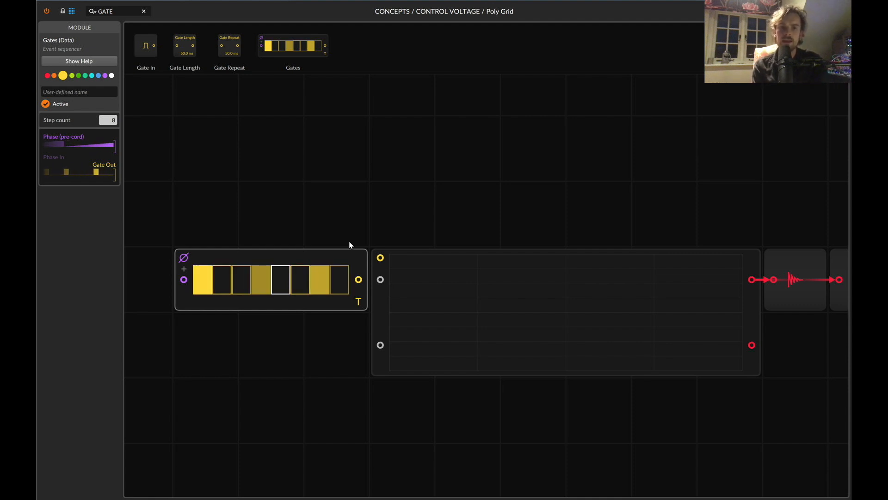
click(238, 278)
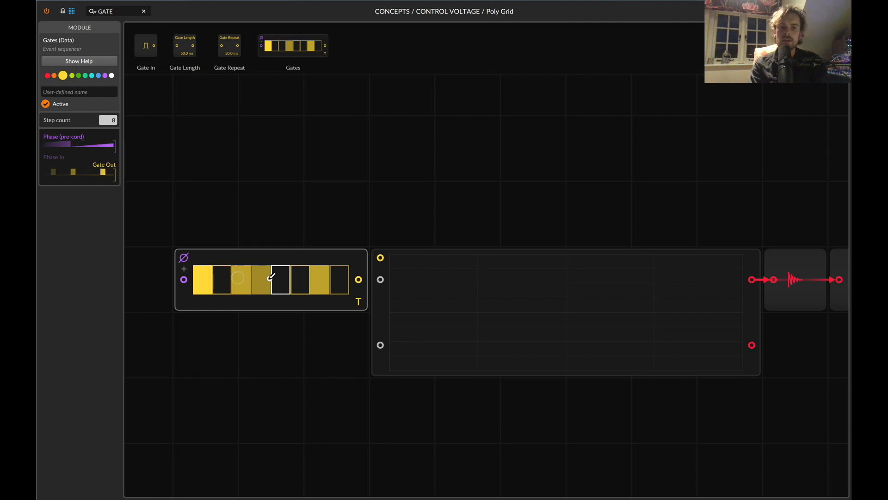
click(282, 280)
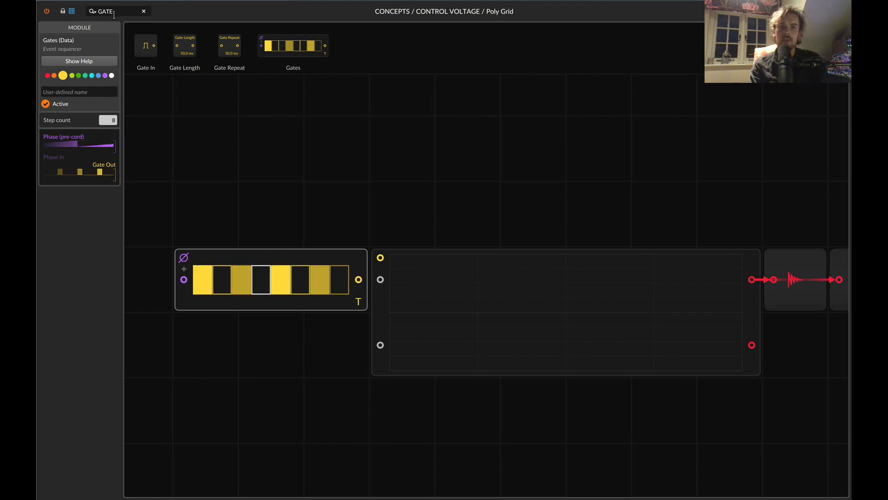
Search for AD, place an AD envelope before the oscilloscope, and connect its envelope output to the first signal input.
key(super+a)
text(AD)
scroll(347, 228, left, 3)
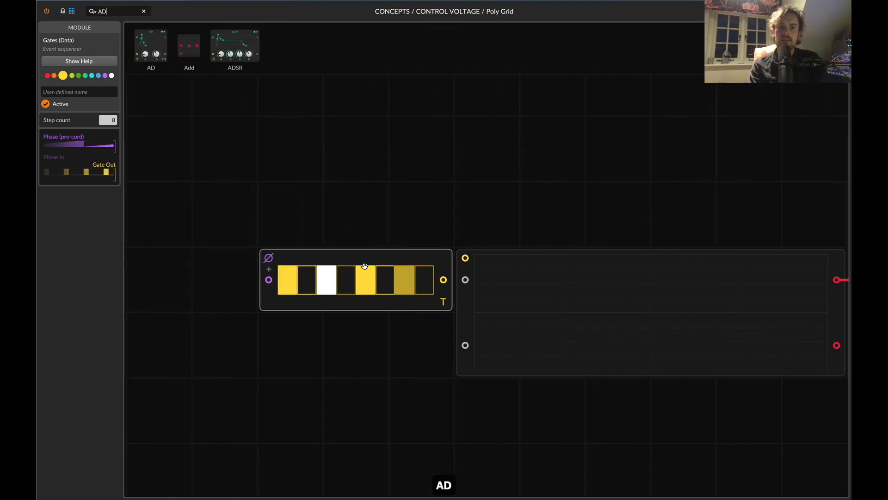
drag(352, 257, 276, 199)
drag(147, 44, 466, 282)
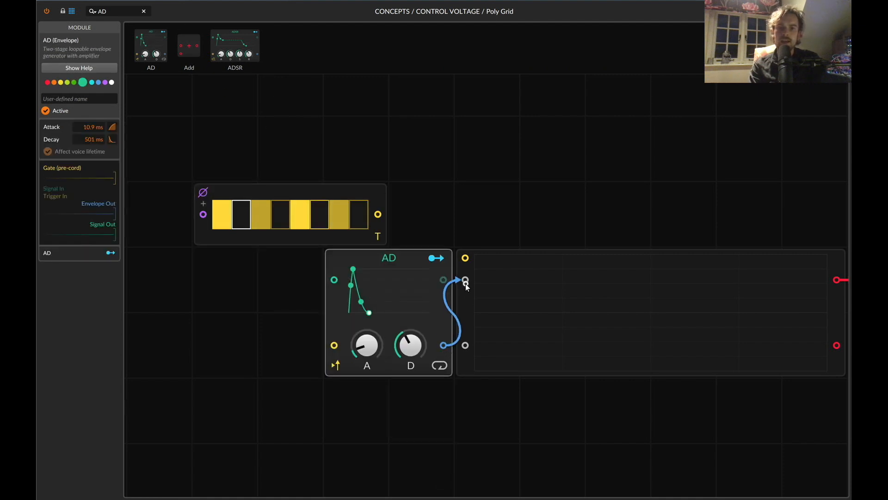
Move the Gates sequencer in front of the AD envelope and connect its output to the AD's trigger input.
drag(357, 185, 273, 343)
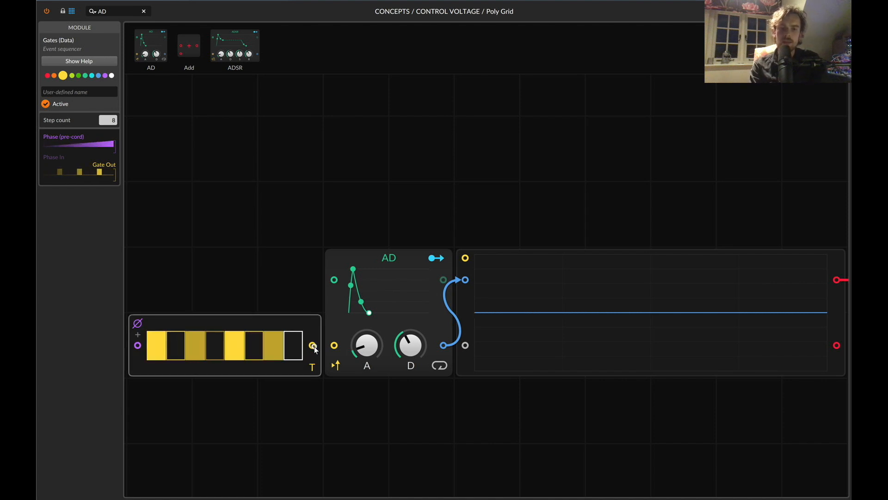
drag(314, 348, 332, 348)
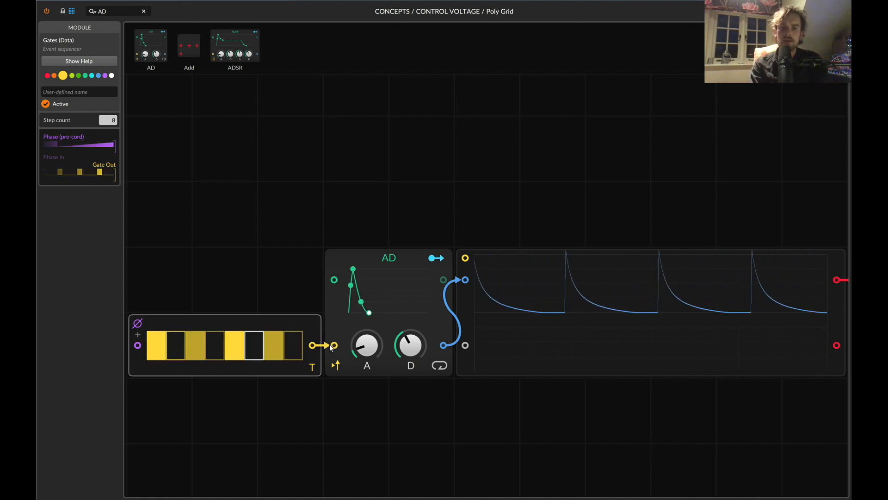
Unplug the Gates cable from the AD's trigger input and select the AD envelope.
drag(331, 348, 297, 340)
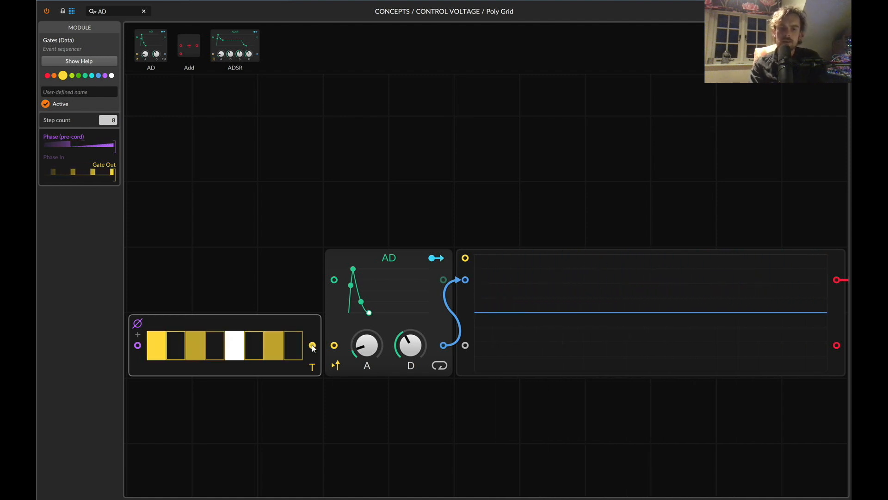
drag(312, 346, 244, 251)
click(396, 279)
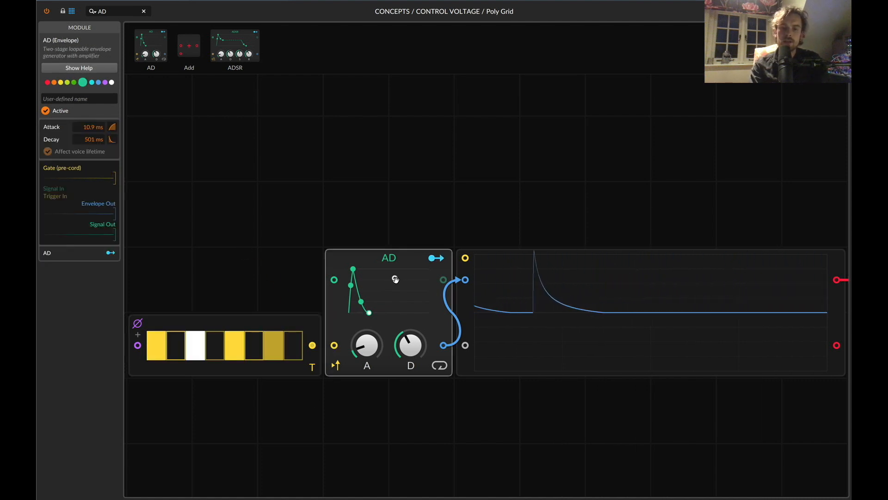
Delete the AD envelope, then search for BUT and place a Button beside the oscilloscope's first signal input.
key(Delete)
click(120, 8)
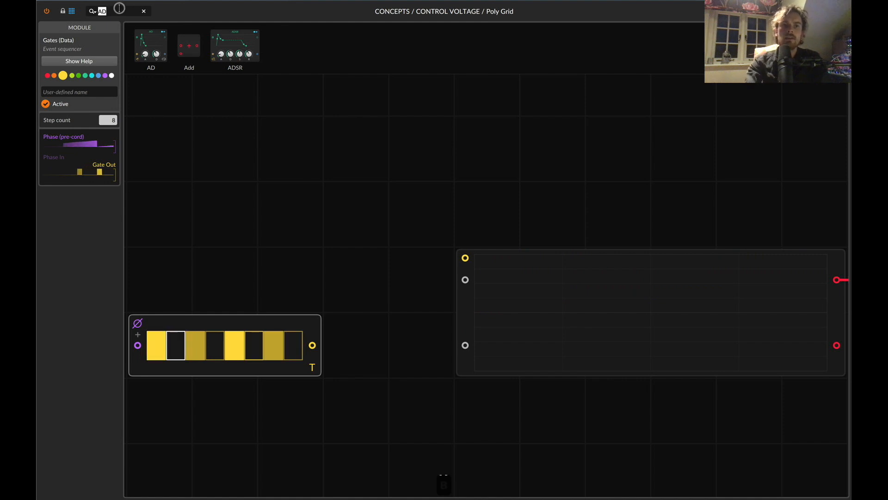
text(BUT)
drag(145, 46, 424, 250)
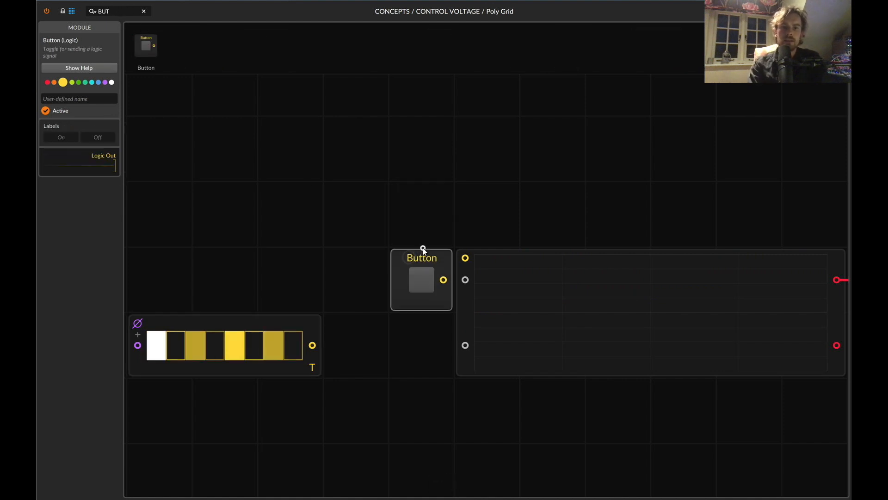
Name the Button module GATE.
click(89, 98)
text(GA)
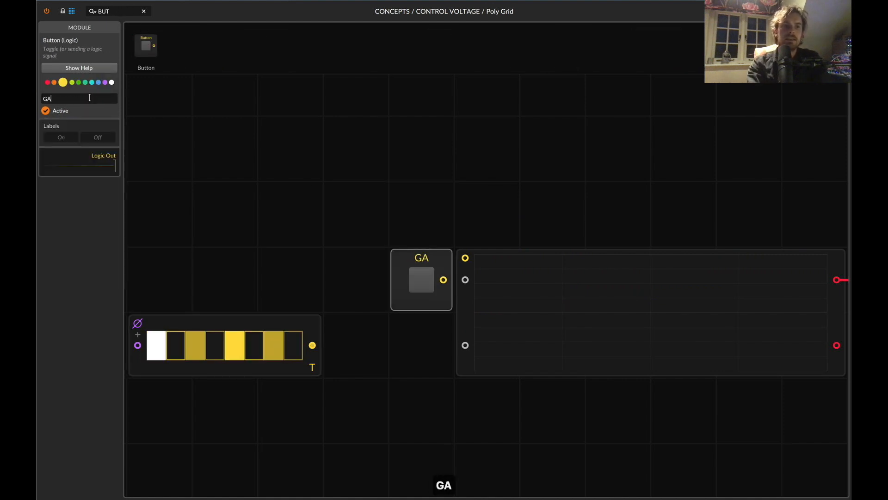
text(TE)
key(Return)
Search for TR, place a Trigger module directly below GATE, and delete the Gates sequencer.
click(115, 11)
key(super+a)
text(TR)
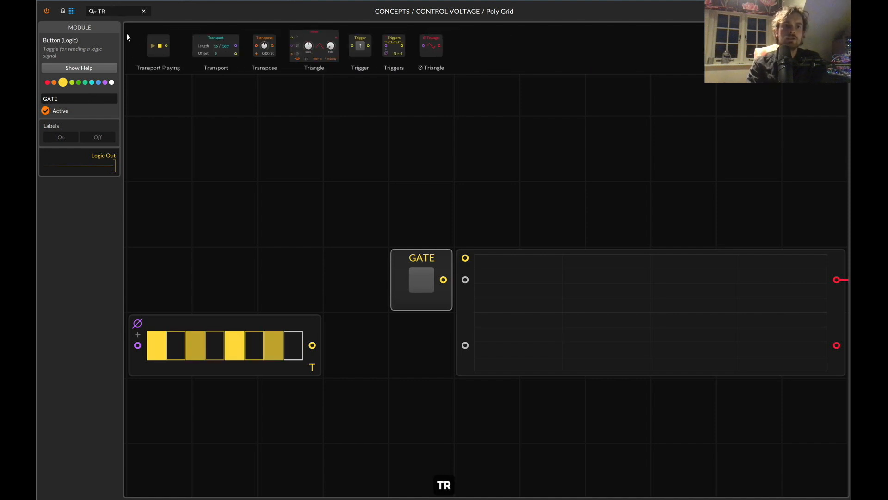
drag(360, 46, 422, 342)
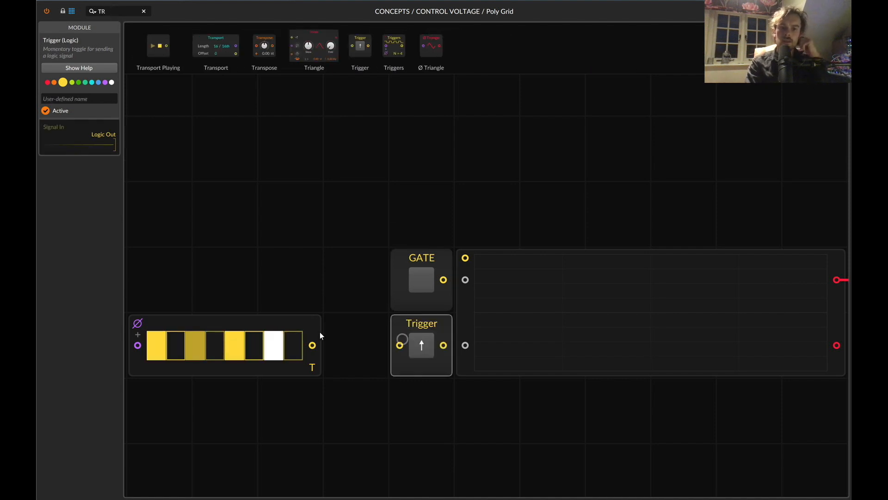
click(267, 321)
key(BackSpace)
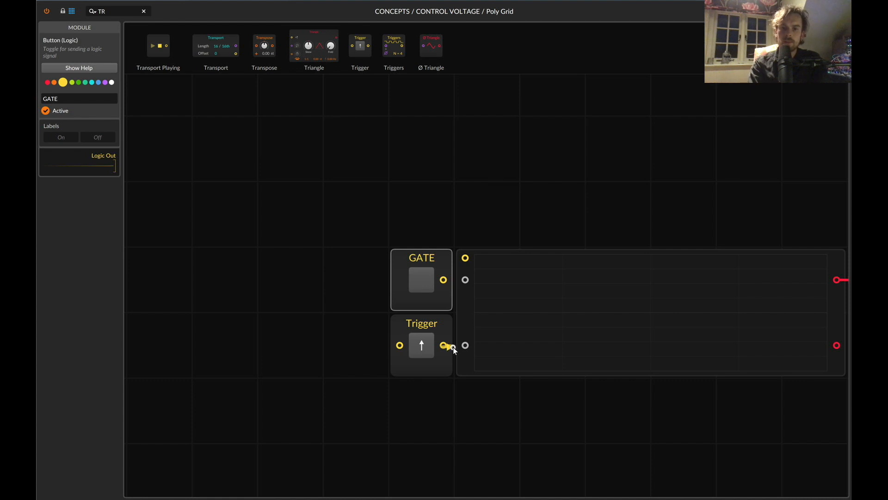
Connect the Trigger output to the oscilloscope's second signal input and fire it repeatedly to view the pulses.
scroll(453, 349, right, 4)
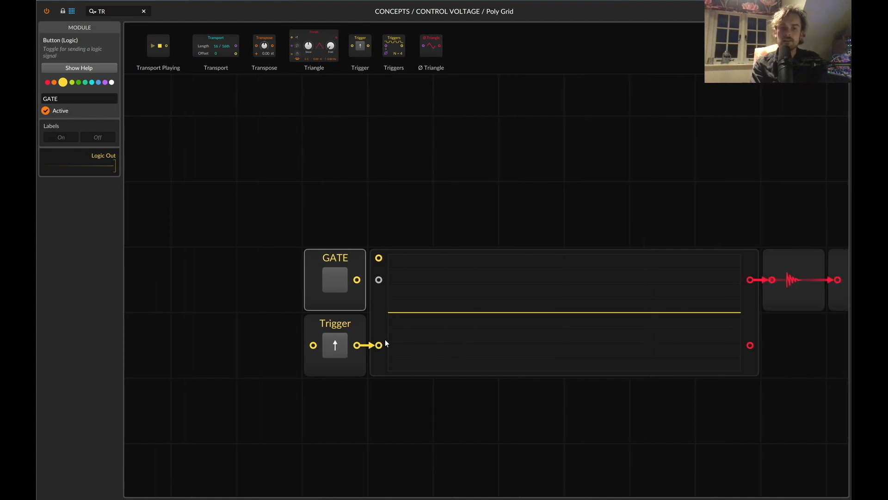
click(331, 353)
click(331, 353)
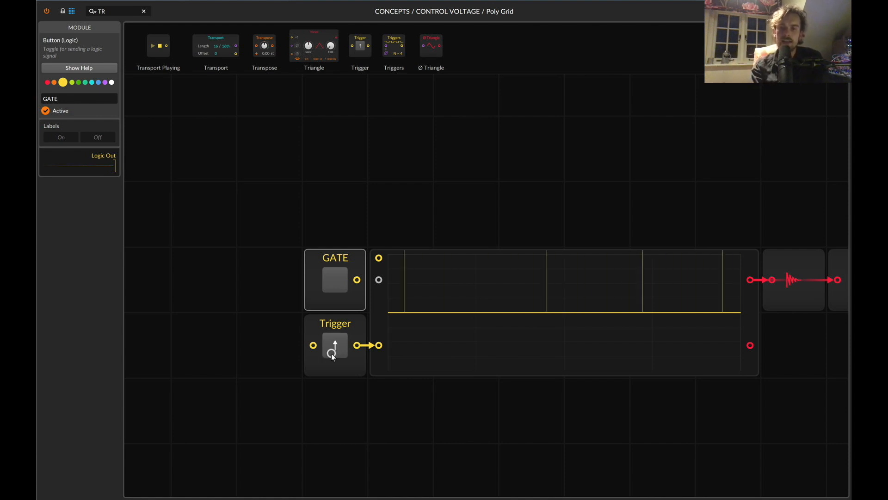
click(331, 353)
click(331, 354)
click(331, 353)
click(332, 354)
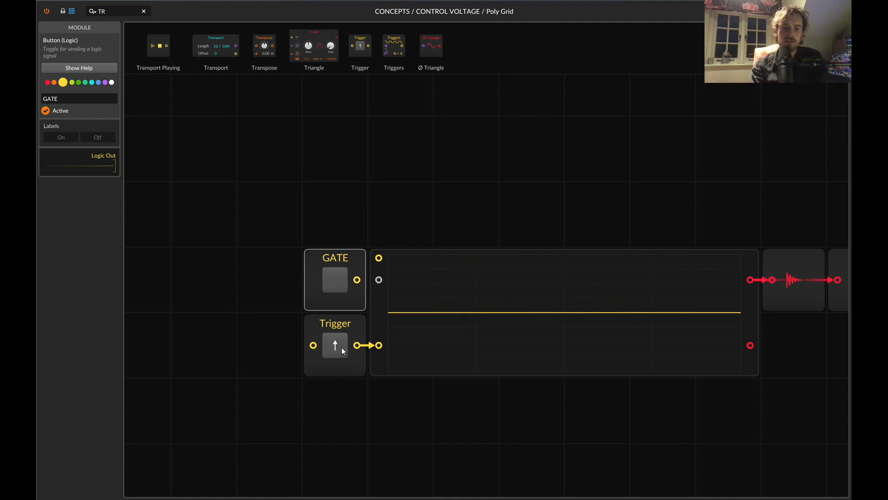
Search the module library for AD.
text(AD)
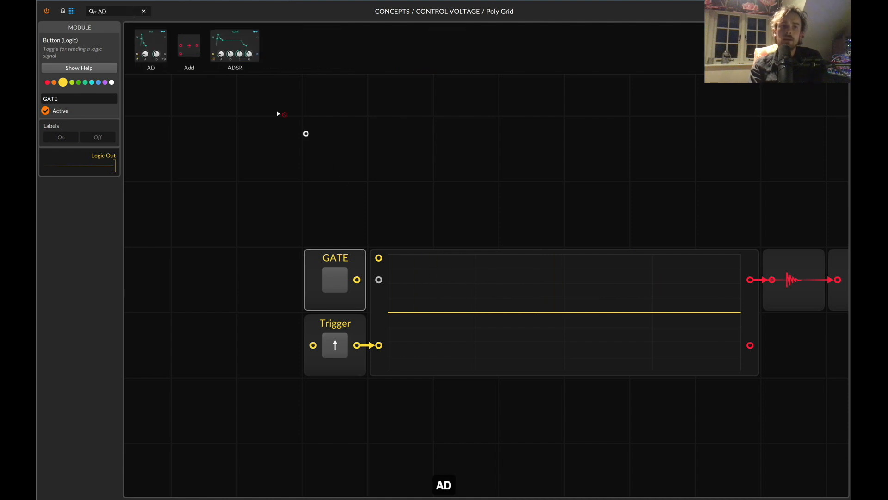
drag(278, 114, 400, 190)
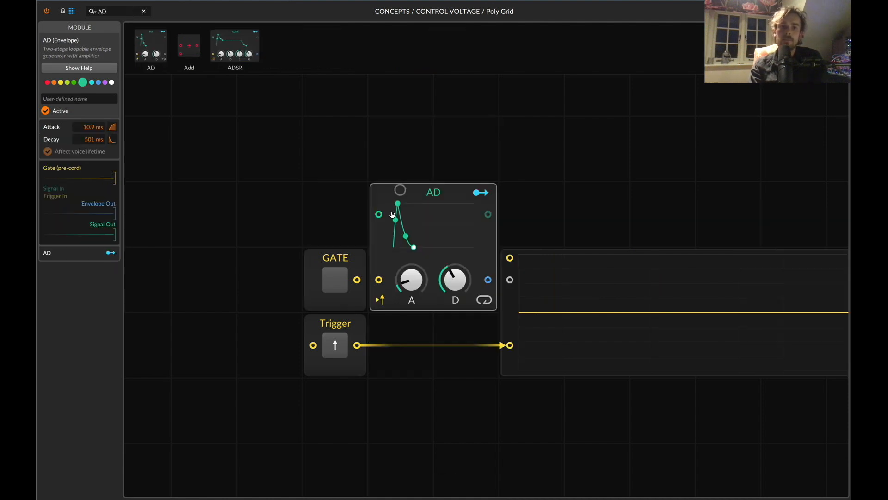
drag(425, 221, 428, 175)
key(super+z)
key(super+z)
Place an AD envelope above the oscilloscope, with a duplicate oscilloscope beside it fed by the AD's envelope output into signal input 1.
drag(164, 47, 378, 139)
drag(485, 292, 587, 167)
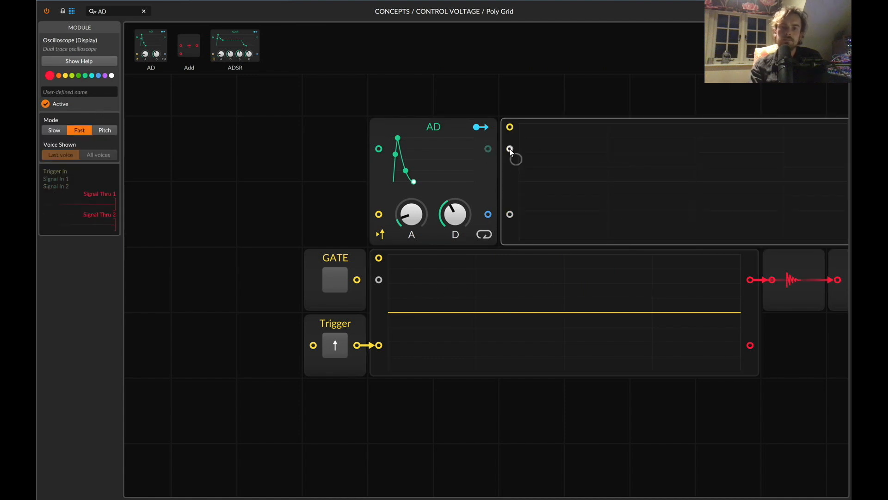
drag(510, 150, 489, 214)
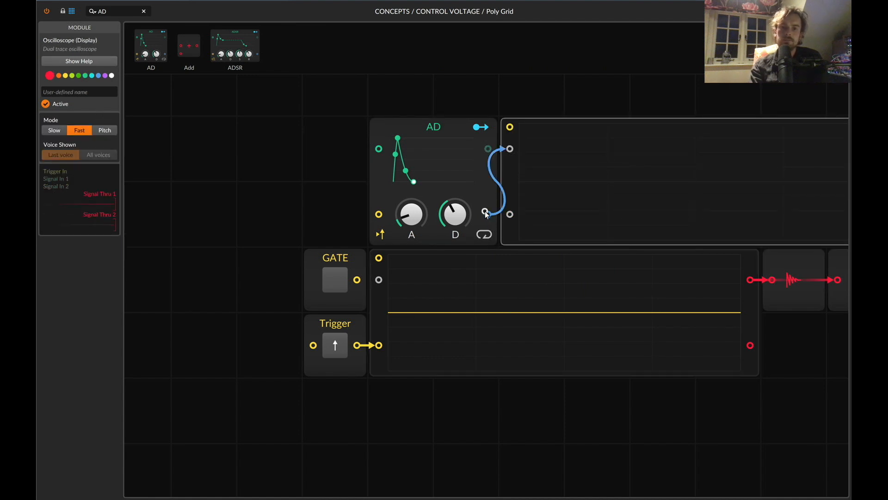
Connect the Trigger output to the AD's trigger input, fire it, and set the AD's decay to 5.73 s.
double_click(339, 346)
drag(357, 345, 375, 217)
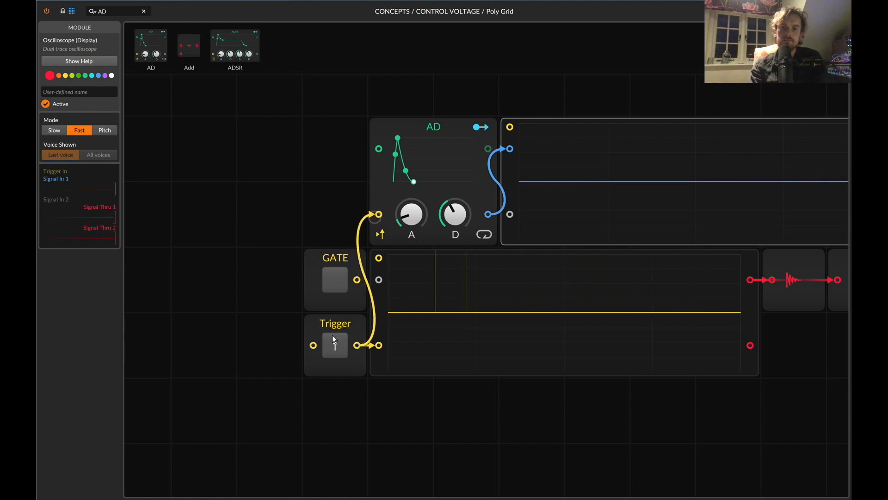
click(333, 338)
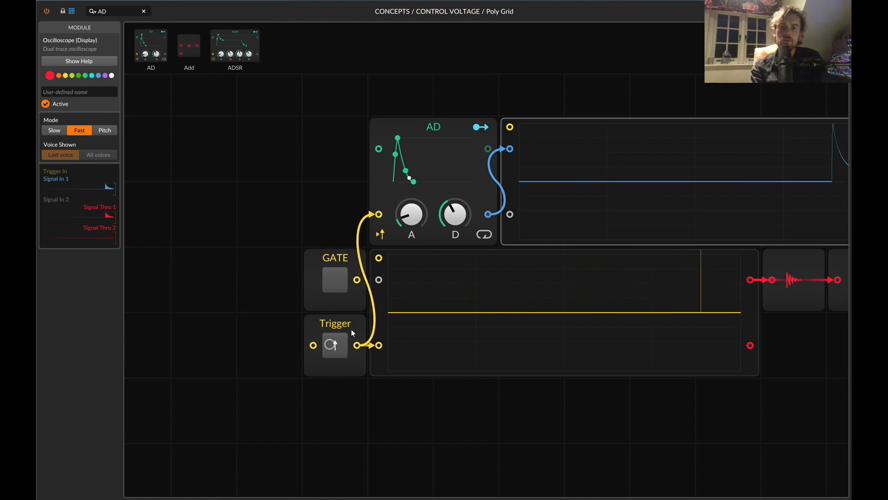
Fire the Trigger repeatedly to view the AD envelope's decay and retriggering on the upper oscilloscope.
click(332, 346)
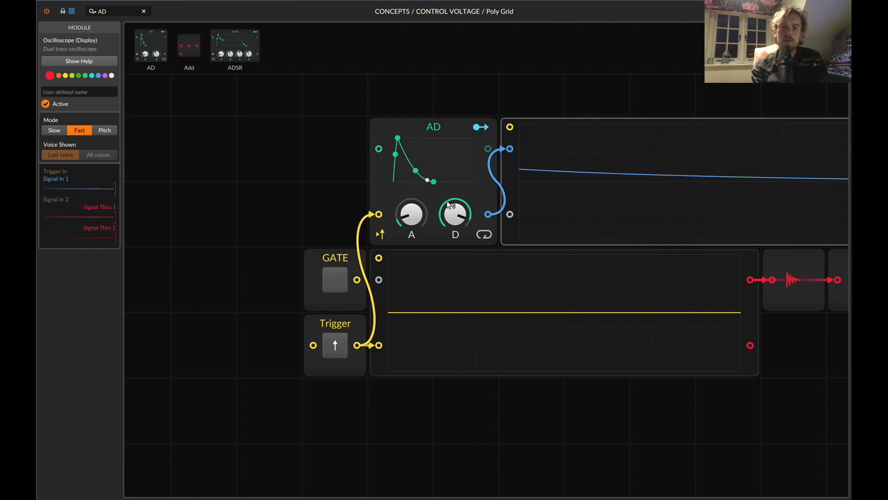
click(333, 353)
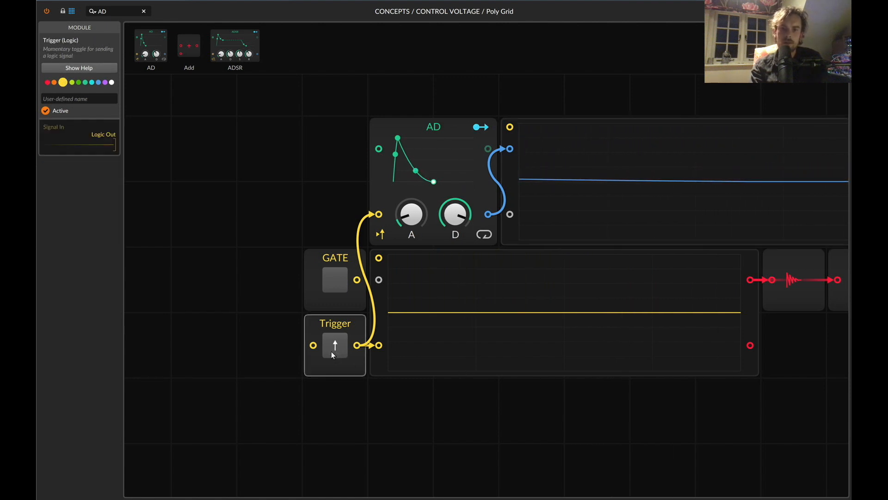
click(331, 351)
click(331, 351)
Delete the upper oscilloscope and the AD's trigger cable, and connect GATE to the remaining oscilloscope's first signal input.
click(565, 226)
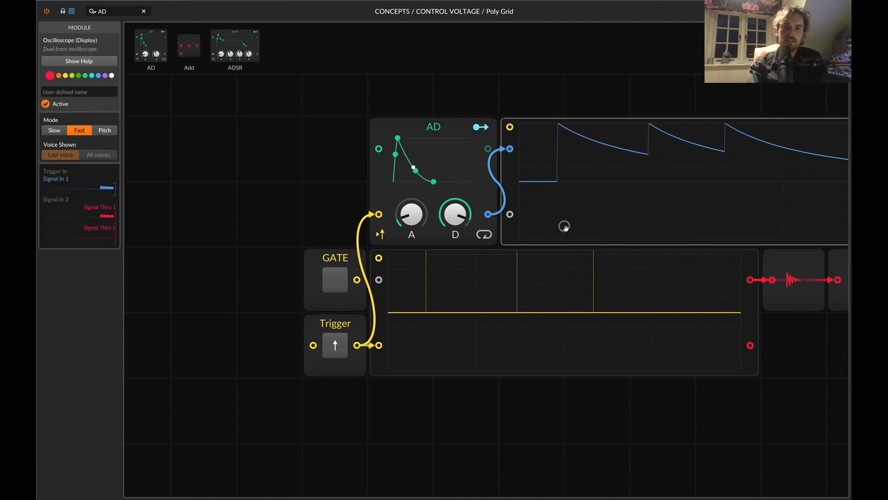
key(BackSpace)
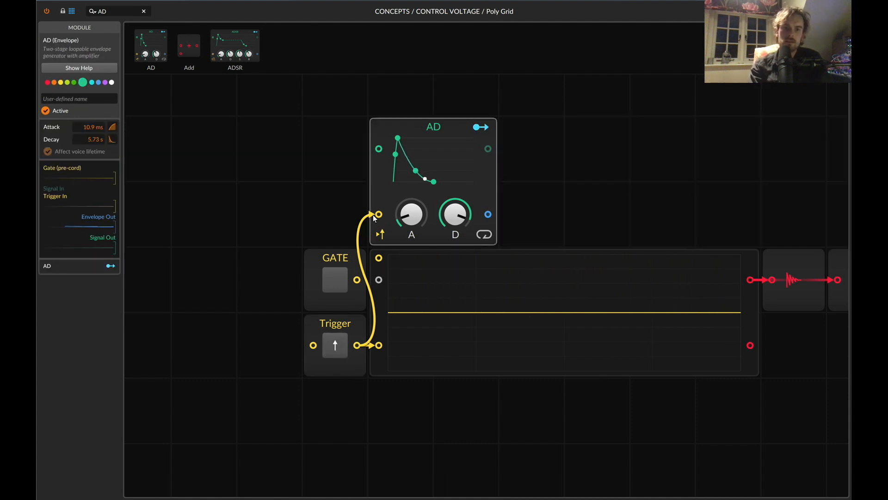
drag(375, 217, 348, 224)
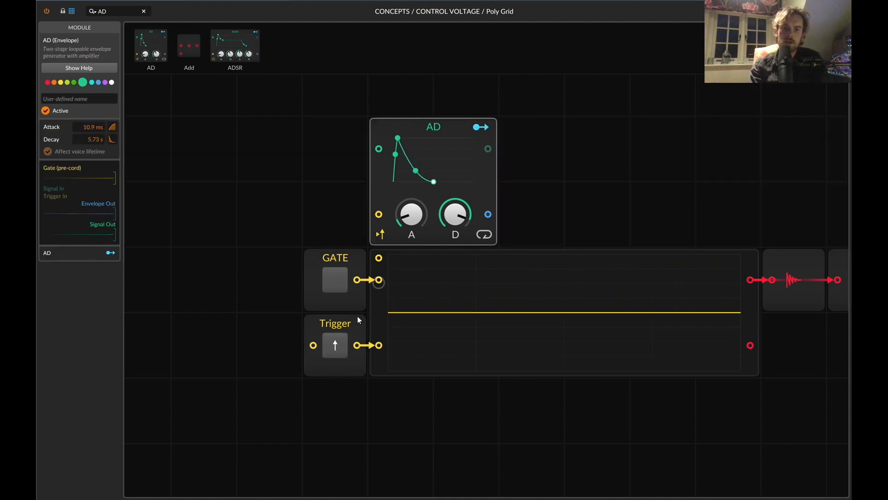
Switch GATE on, fire the Trigger several times, and switch GATE off to compare both signals on the oscilloscope.
click(341, 282)
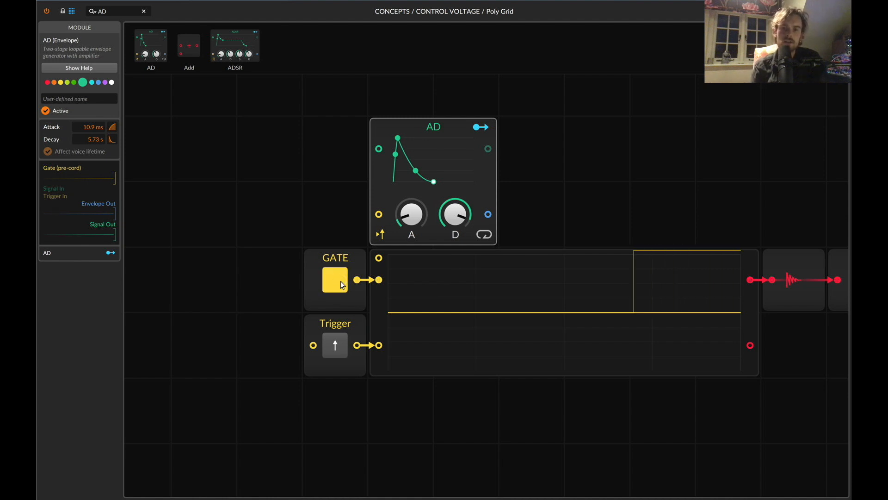
click(337, 346)
click(337, 346)
click(336, 346)
click(336, 346)
click(337, 346)
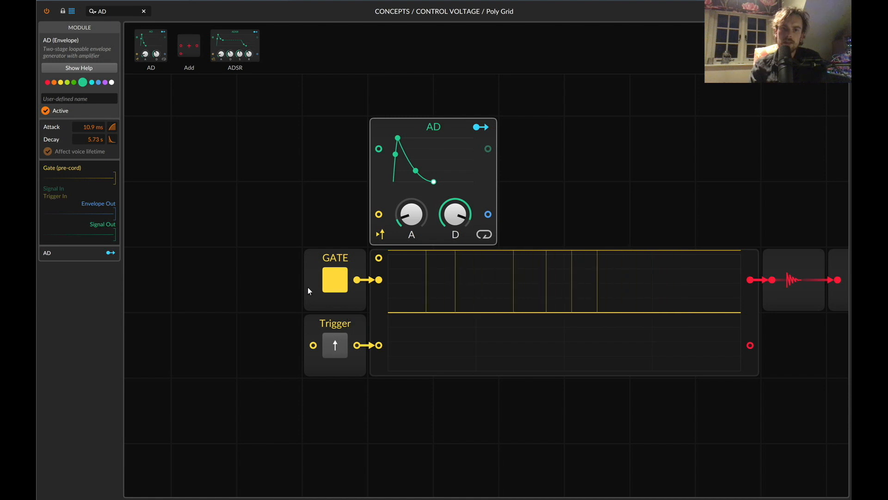
click(334, 285)
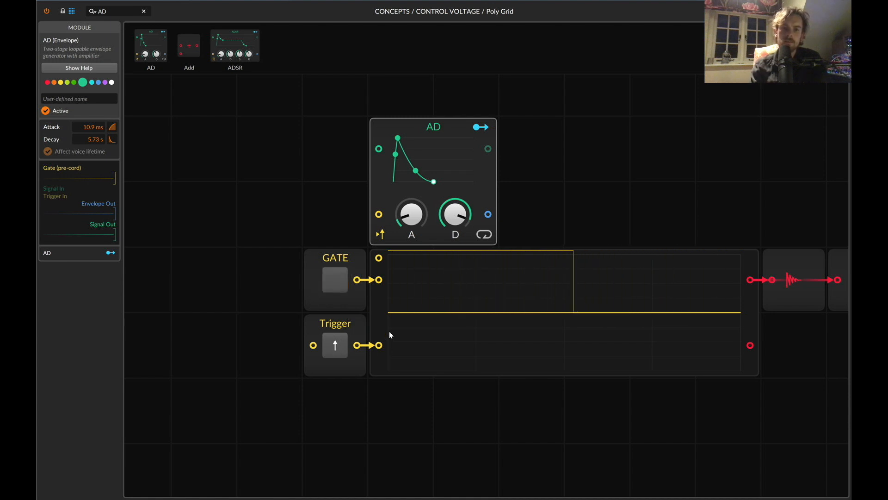
Place an ADSR beside the AD, wiring GATE to its gate input and its envelope output to the oscilloscope's second signal input.
drag(384, 66, 550, 150)
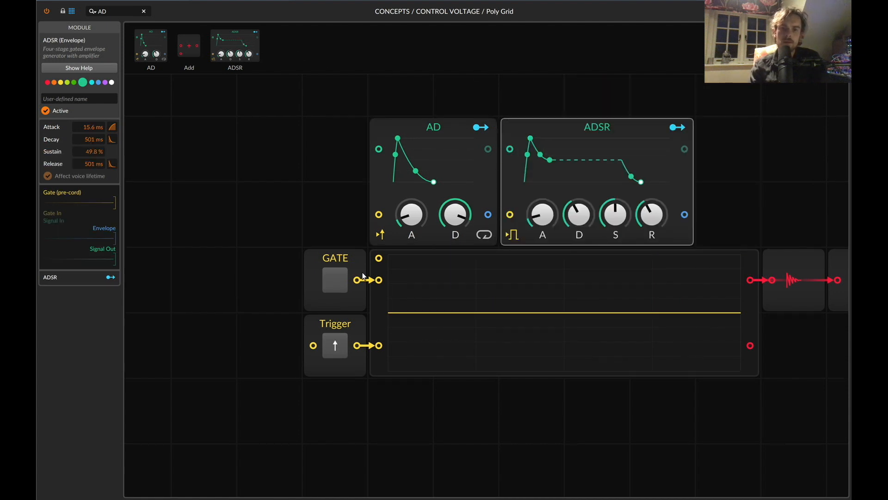
drag(355, 281, 510, 215)
drag(685, 149, 379, 345)
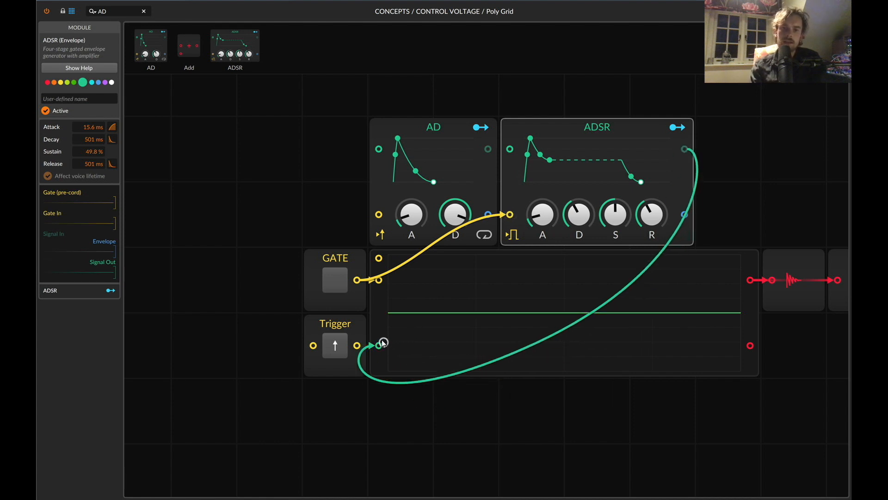
click(339, 285)
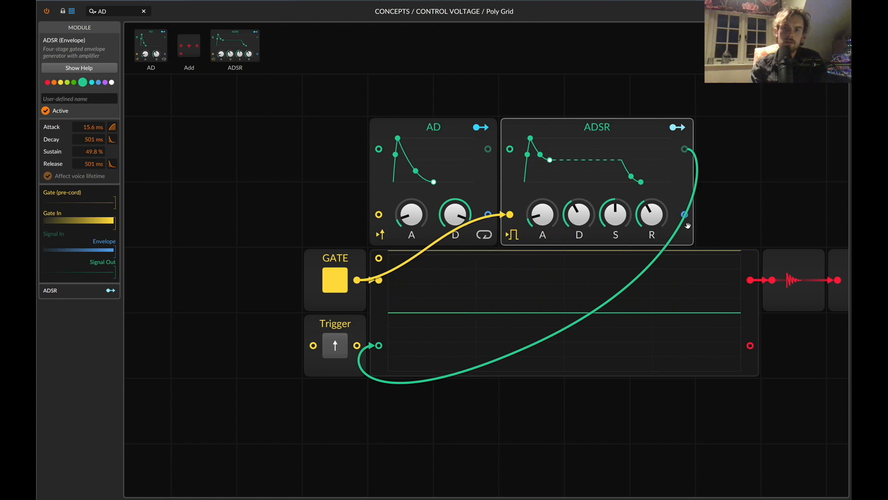
mouse_move(685, 215)
mouse_down()
mouse_move(484, 354)
mouse_move(378, 344)
mouse_up()
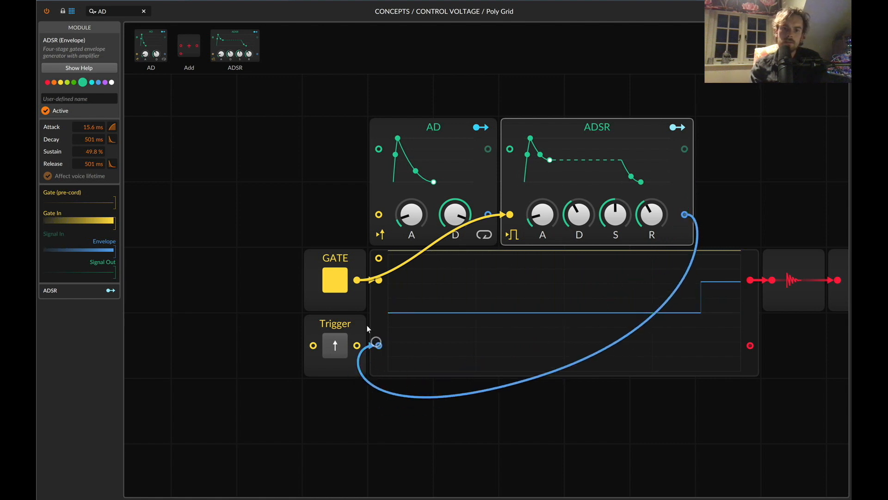
Toggle GATE off and on several times to view the ADSR's attack, sustain and release on the oscilloscope.
click(337, 285)
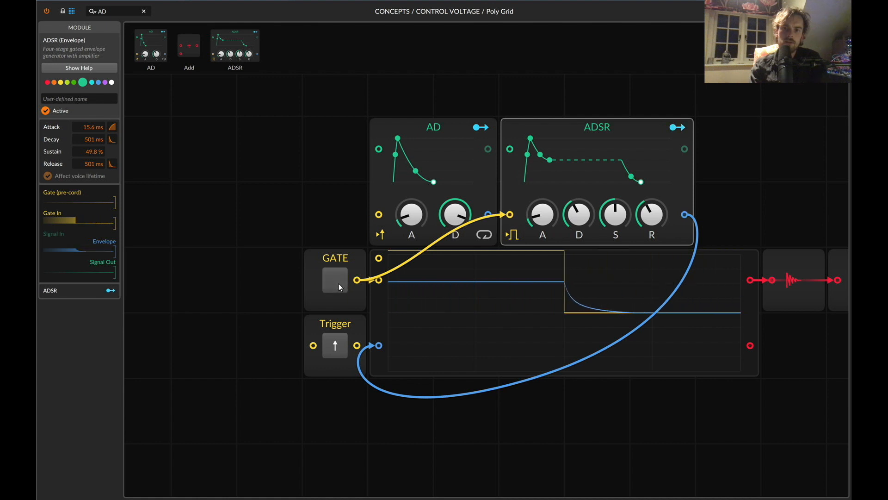
click(339, 284)
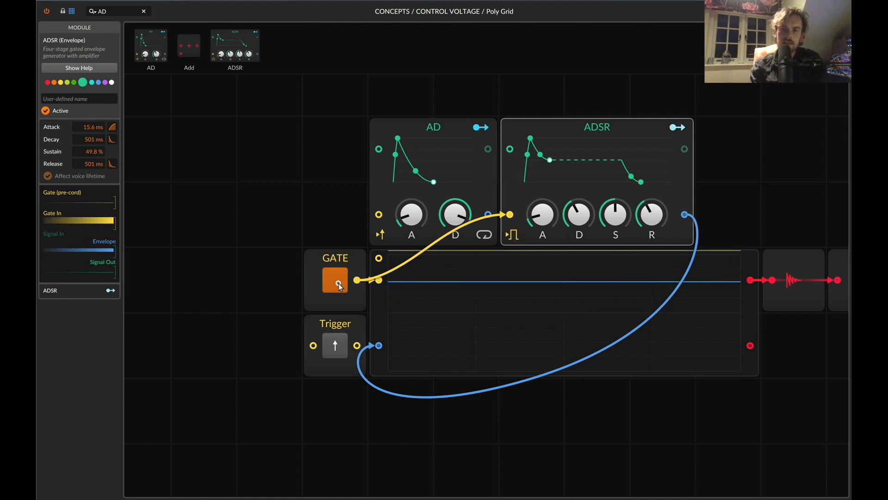
click(339, 284)
click(339, 285)
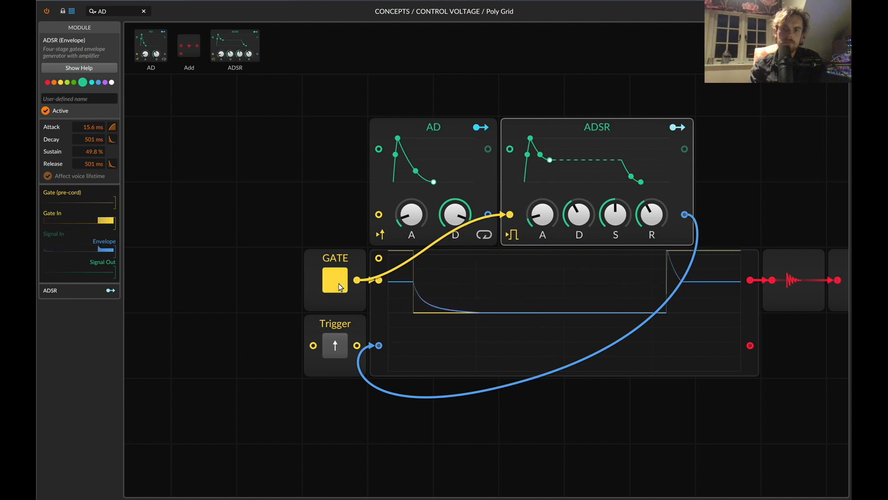
click(339, 284)
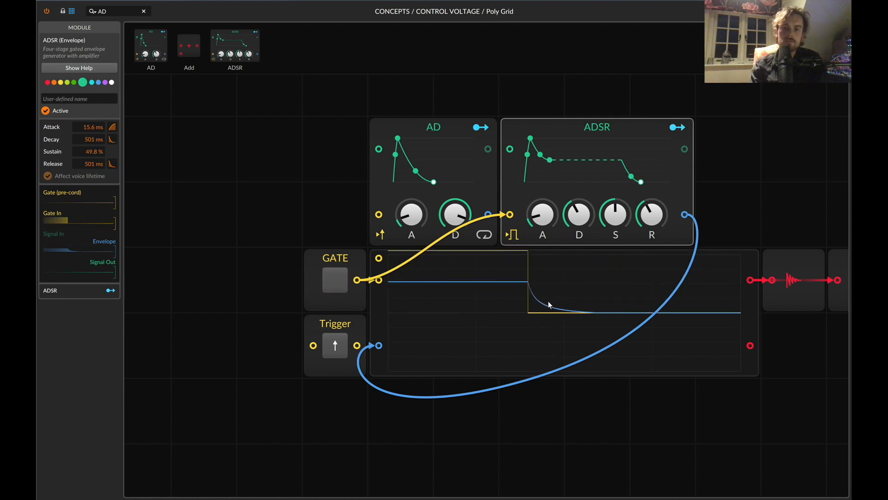
Delete the AD and ADSR envelopes together.
drag(763, 148, 377, 148)
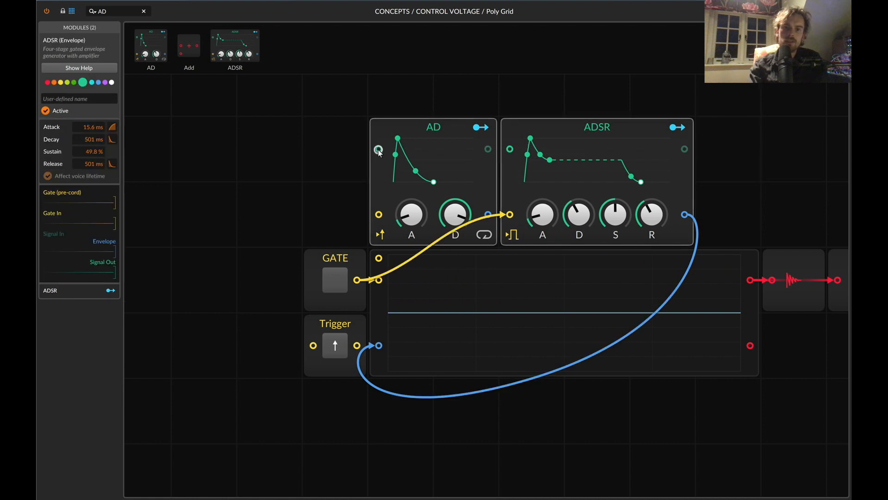
key(BackSpace)
Try to find a module by searching the library for VOLTAGE.
double_click(126, 9)
text(VPLT)
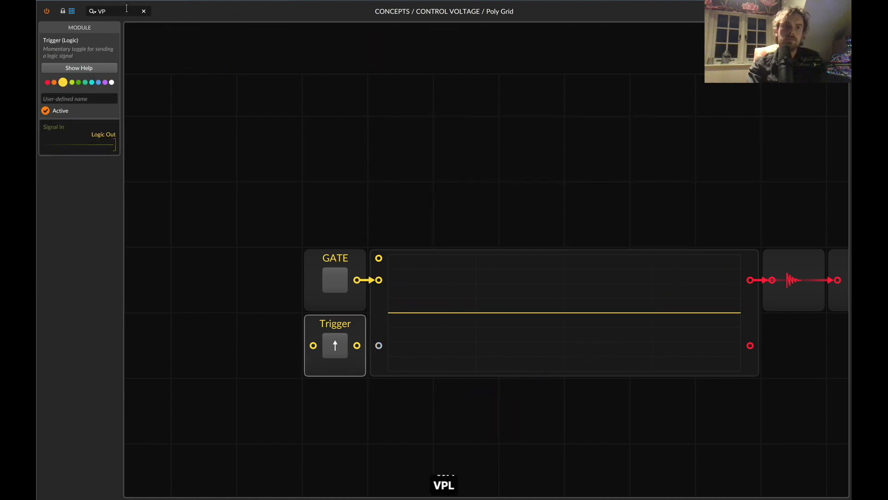
key(BackSpace)
key(BackSpace)
key(BackSpace)
text(OLTAGE)
key(super+a)
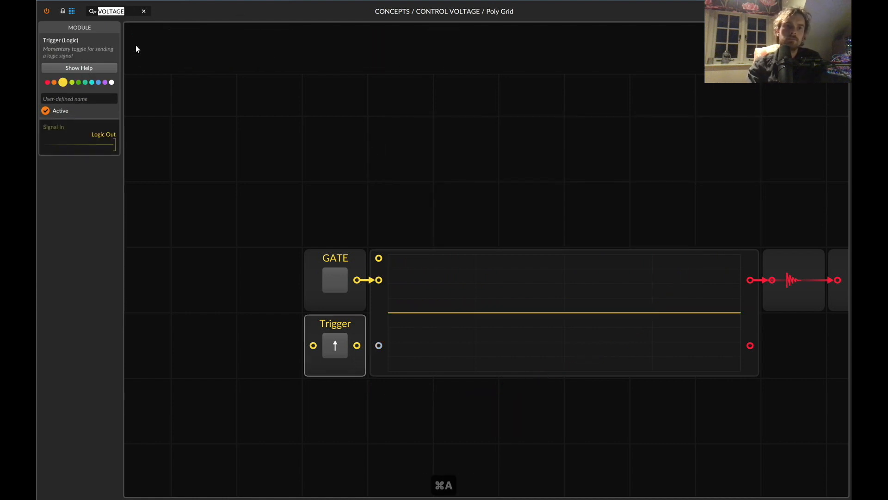
Search the module library for VAL and place a Value module directly before GATE.
text(L)
key(BackSpace)
key(BackSpace)
key(BackSpace)
text(VAL)
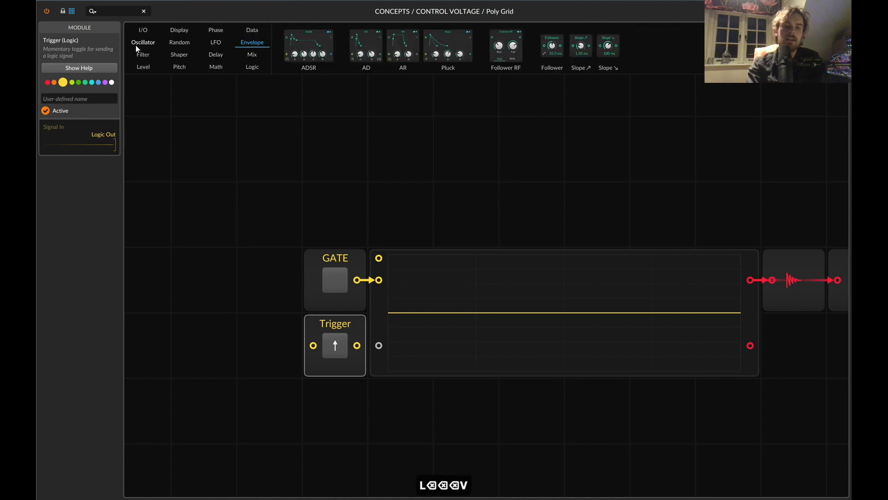
drag(260, 45, 323, 259)
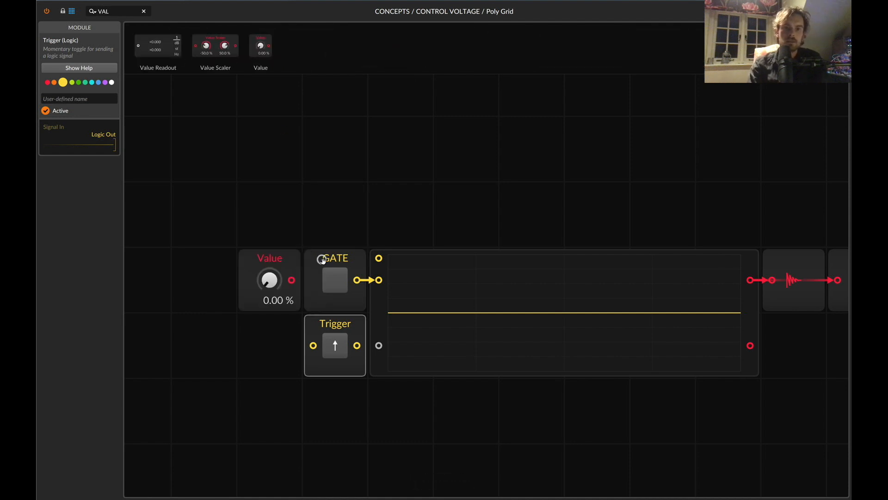
Replace the GATE and Trigger modules with the Value module, wired to the oscilloscope's first signal input and set directly beside it.
key(BackSpace)
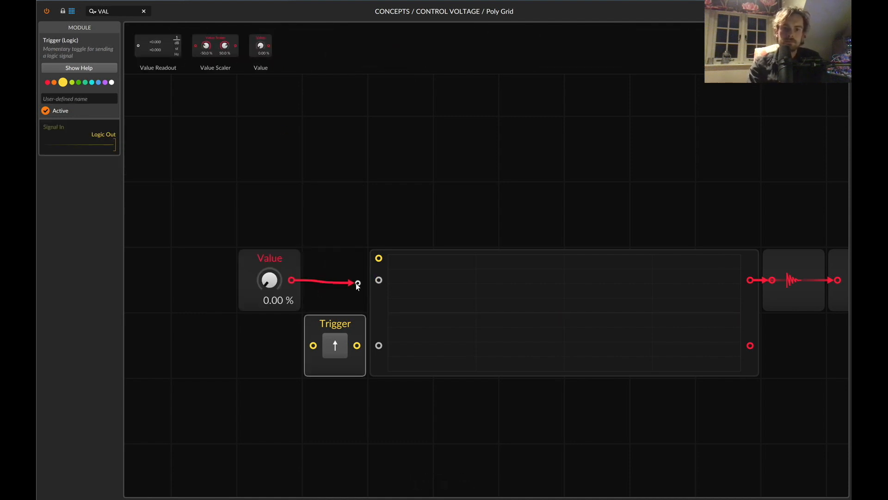
drag(356, 283, 373, 284)
key(BackSpace)
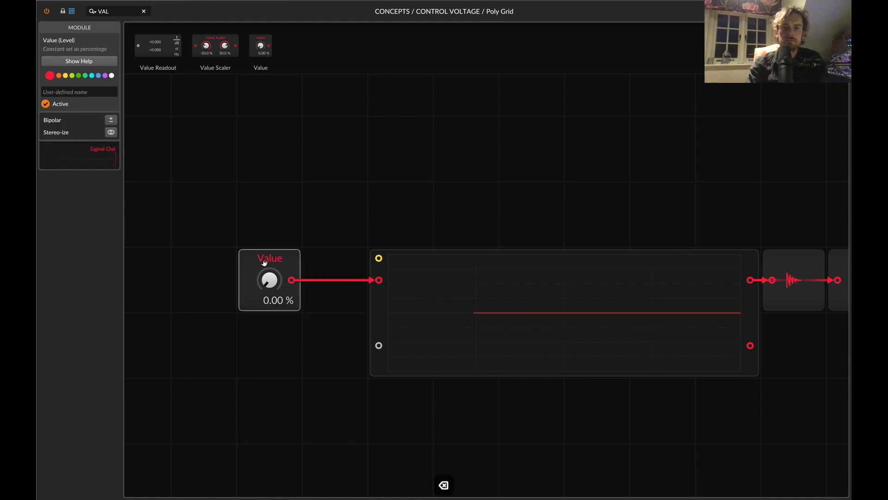
drag(264, 259, 330, 259)
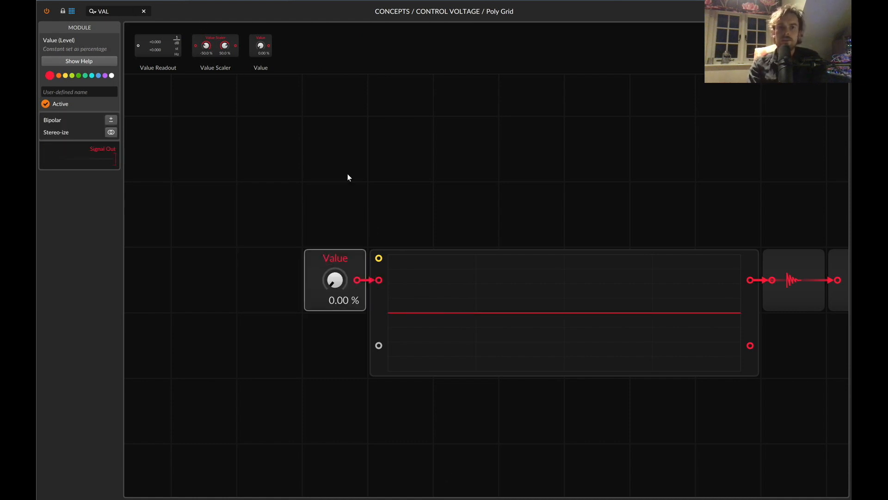
Place an ADSR above the oscilloscope with a Sine oscillator in front of it feeding its signal input.
scroll(348, 176, right, 3)
scroll(348, 175, up, 2)
key(super+a)
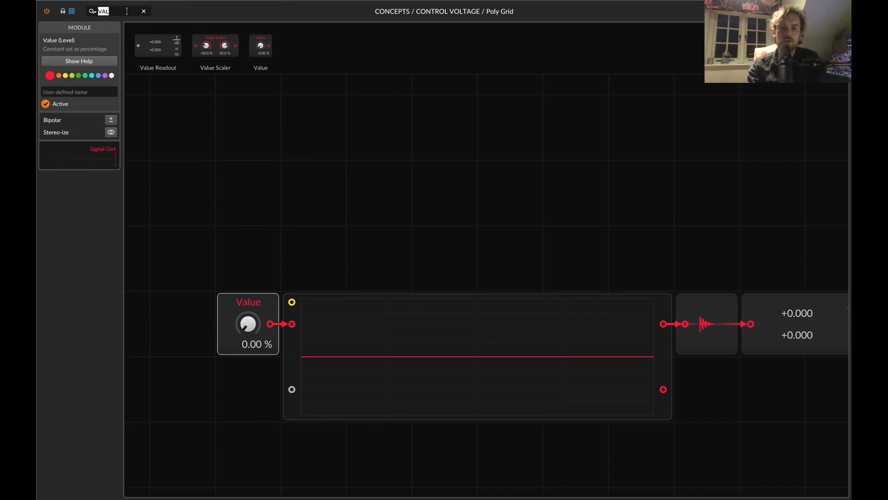
text(AD)
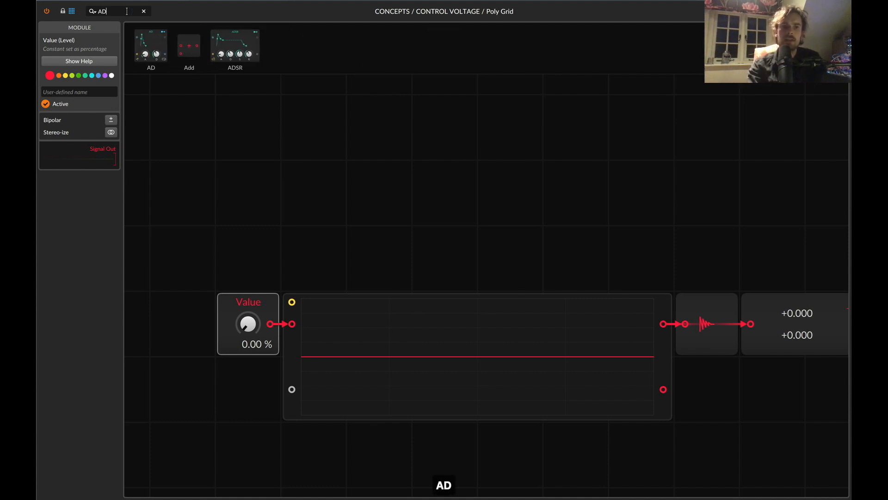
double_click(258, 54)
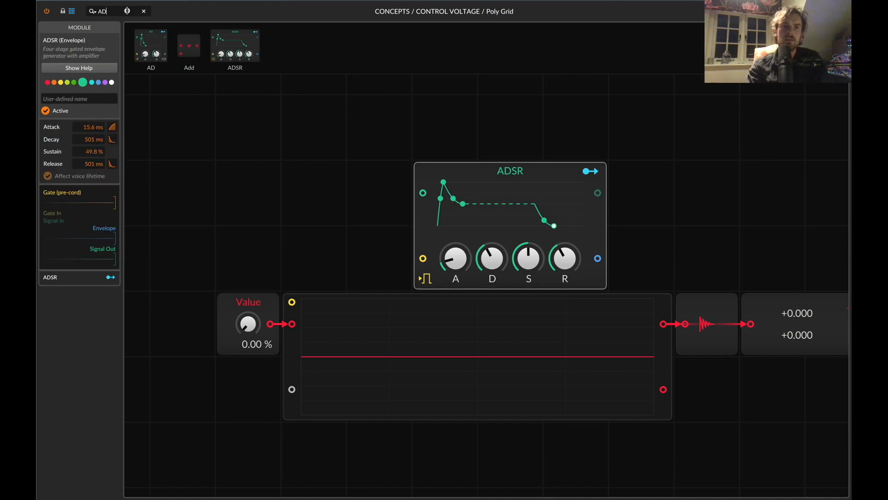
key(super+a)
text(SINE)
drag(155, 39, 296, 191)
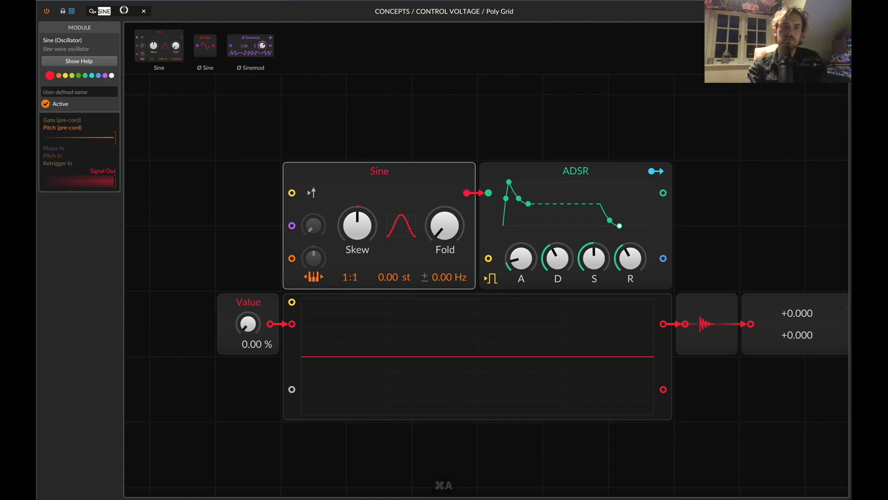
Place a Button above Value, wire it to the ADSR's gate input, and toggle it on and off.
text(BUT)
drag(143, 48, 493, 260)
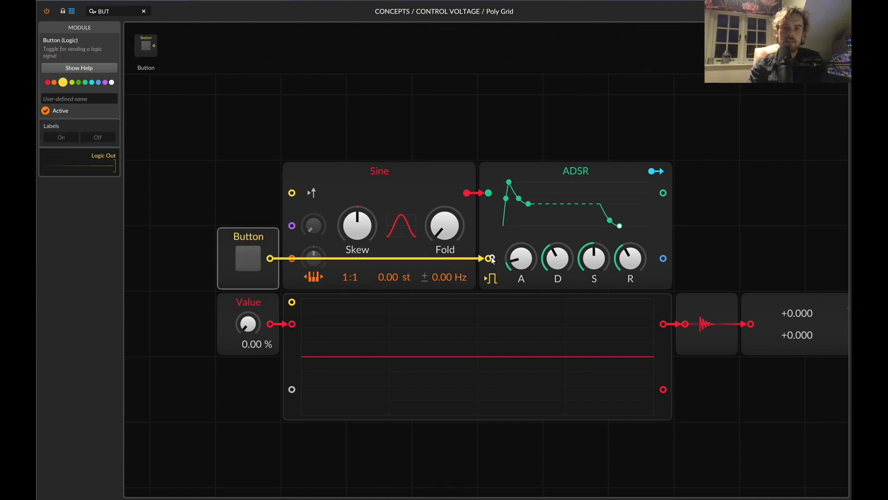
click(248, 259)
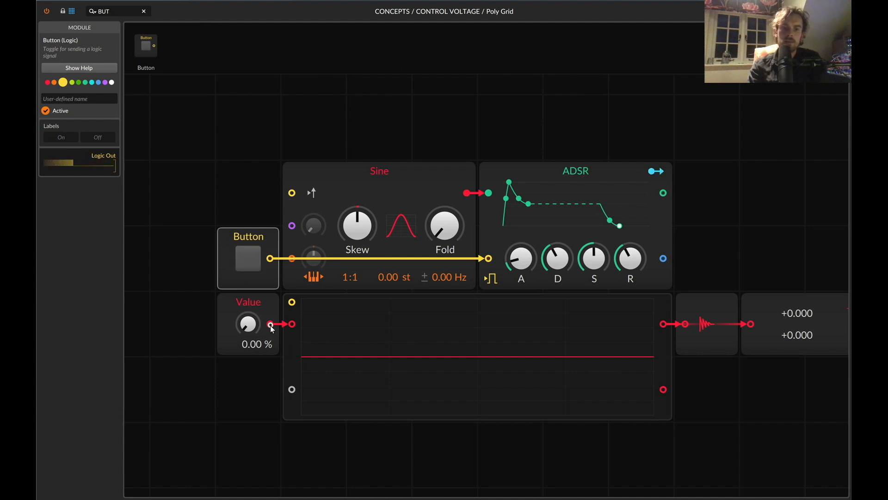
Wire Value to the ADSR's gate input instead of Button and move Audio Out onto the ADSR's signal output.
drag(271, 325, 491, 259)
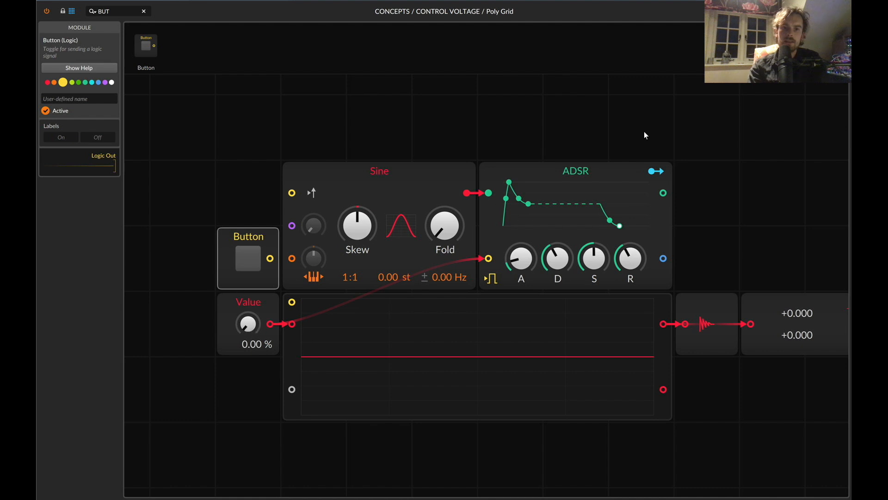
drag(706, 309, 661, 191)
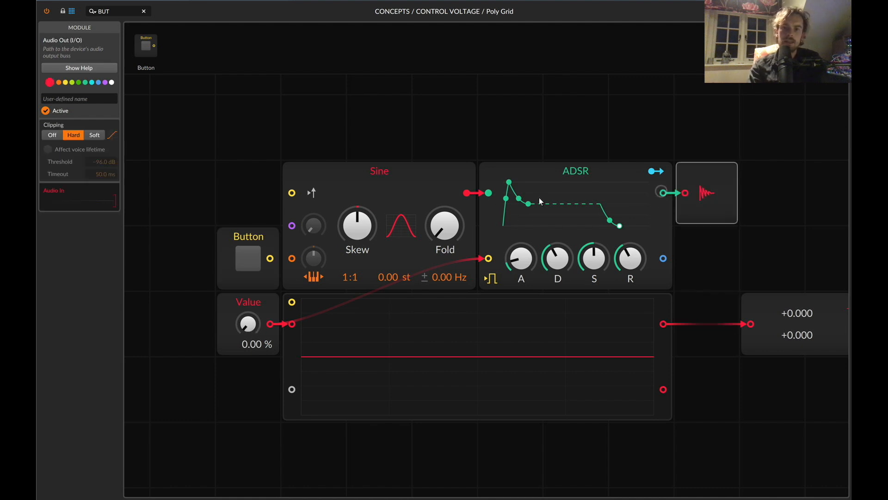
Raise Value to 100 % and reset it to 0 % twice to gate the ADSR, lengthening its release in between.
drag(247, 329, 247, 301)
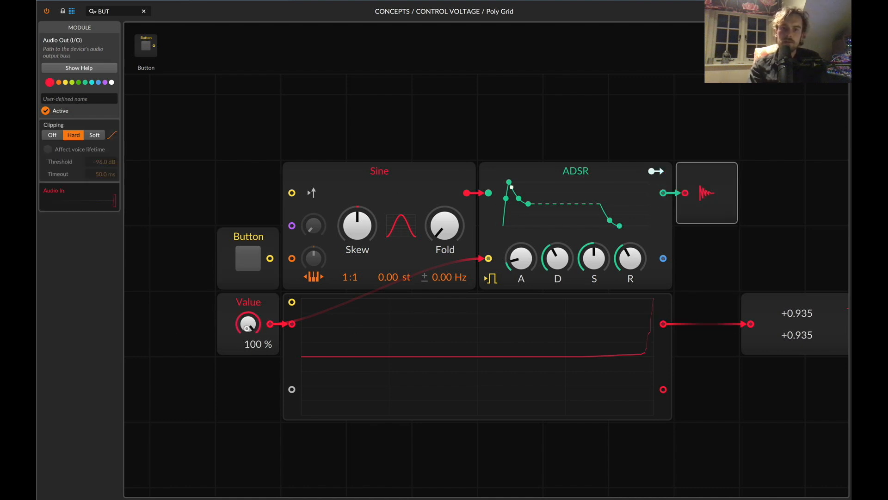
double_click(248, 324)
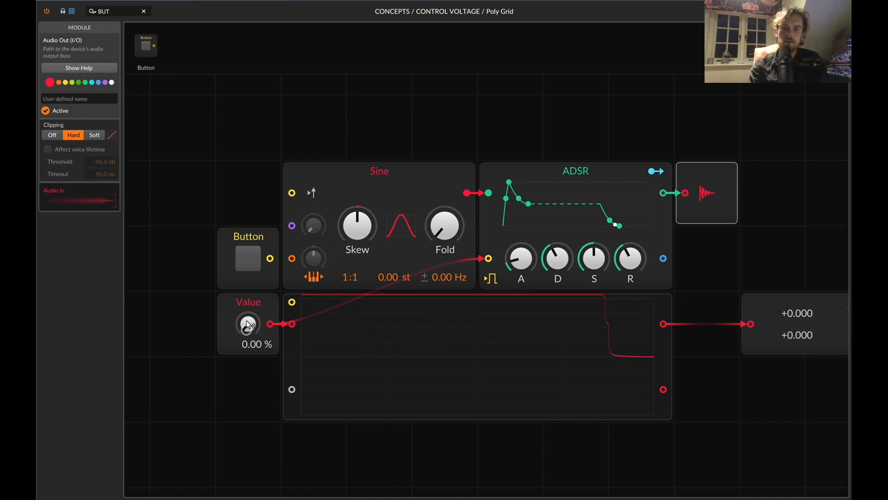
drag(635, 257, 636, 252)
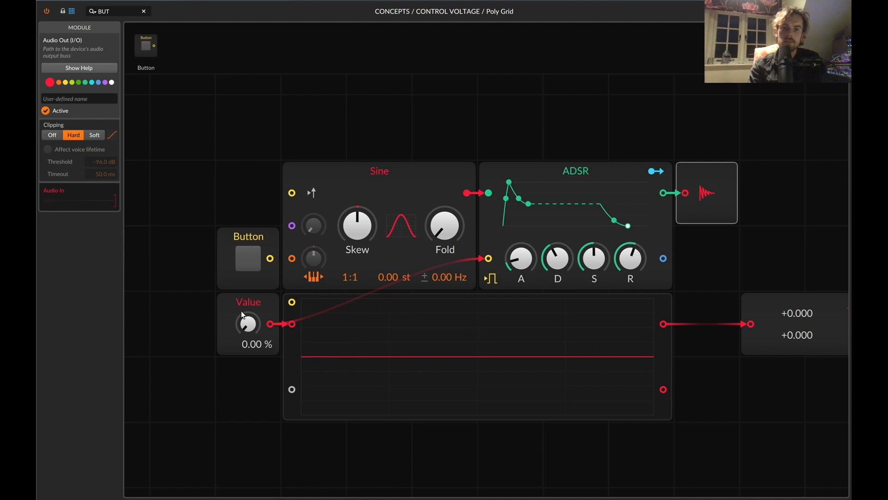
drag(247, 324, 248, 291)
double_click(249, 325)
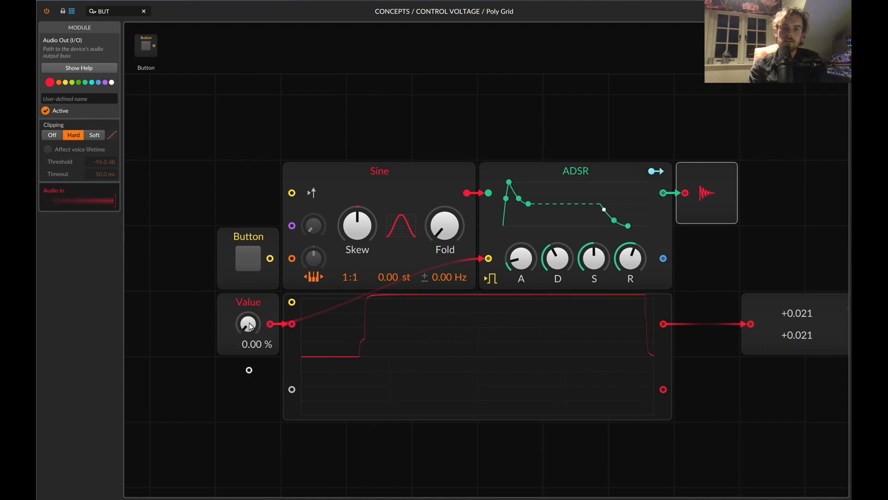
Lengthen the ADSR's decay and lower its sustain, testing the envelope by setting Value to 100 % and back to 0 %.
mouse_move(558, 257)
mouse_down()
mouse_move(594, 269)
mouse_move(558, 250)
mouse_up()
drag(249, 329, 249, 296)
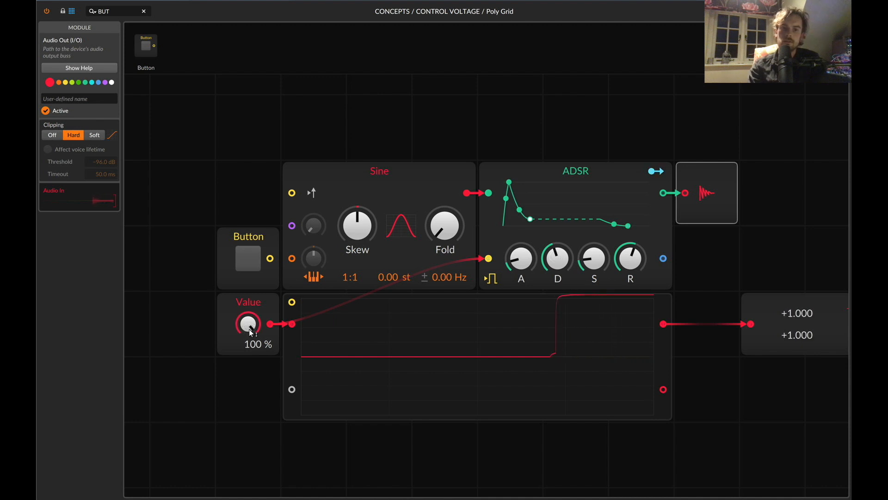
double_click(249, 329)
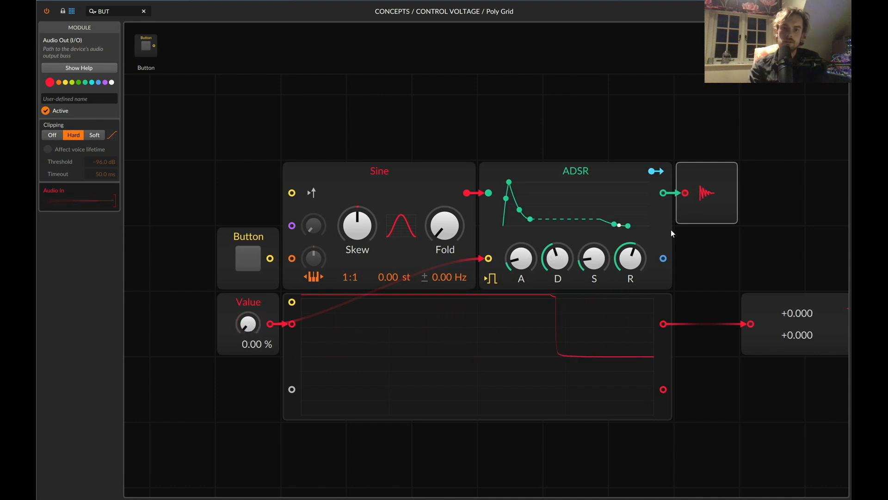
Wire the ADSR's envelope output to the oscilloscope's second signal input and vary Value to view the envelope.
mouse_move(665, 258)
mouse_down()
mouse_move(238, 420)
mouse_move(292, 390)
mouse_up()
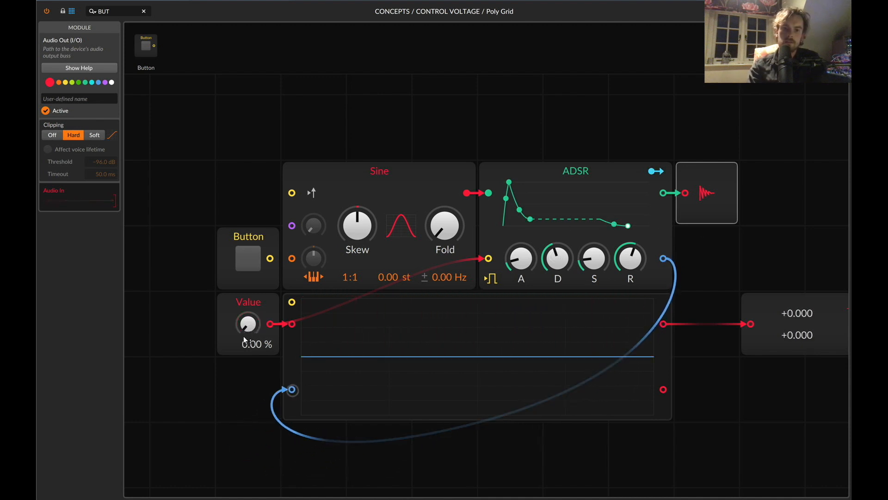
drag(247, 329, 252, 351)
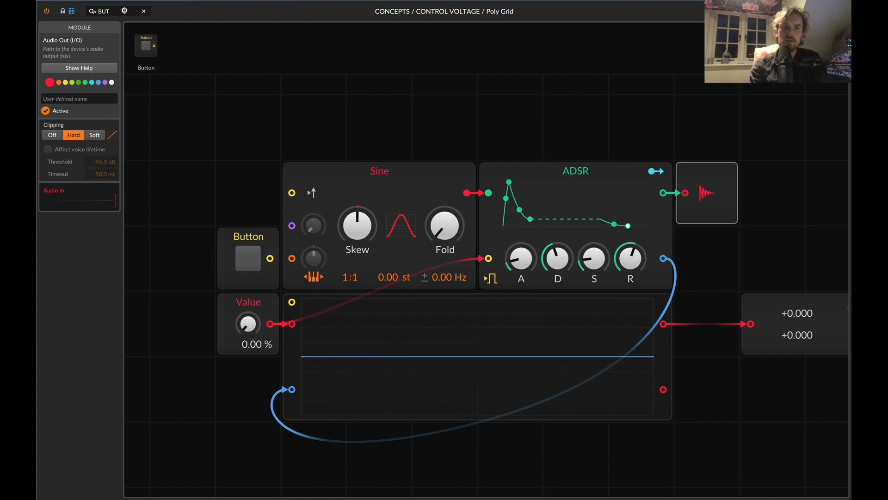
Replace the ADSR with an AD envelope and sweep Value up and back to 0 % repeatedly to retrigger it.
key(super+a)
text(AD)
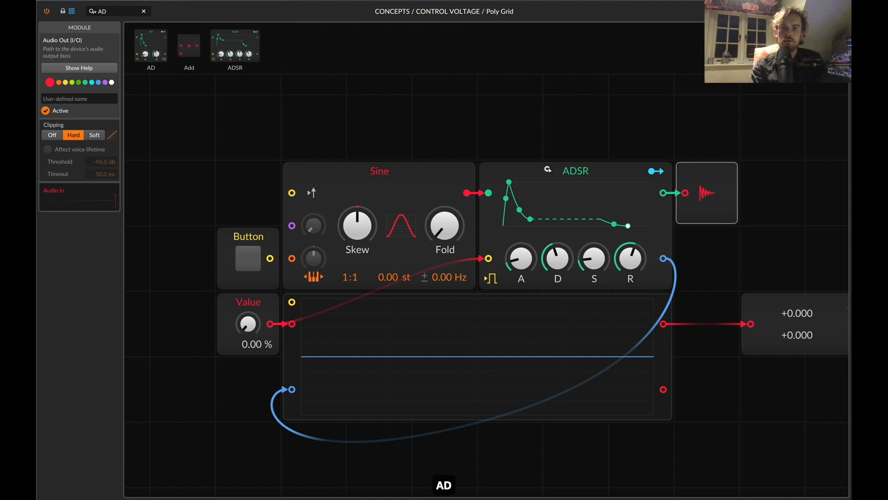
drag(548, 170, 520, 204)
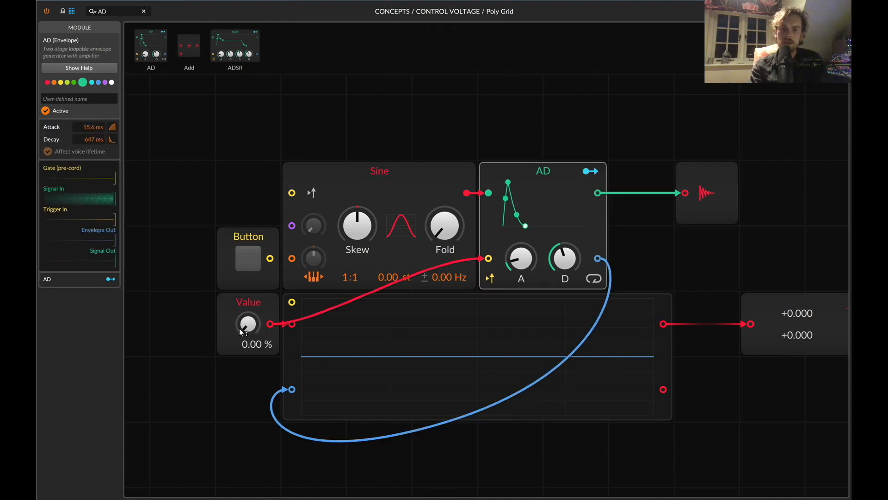
drag(242, 326, 245, 327)
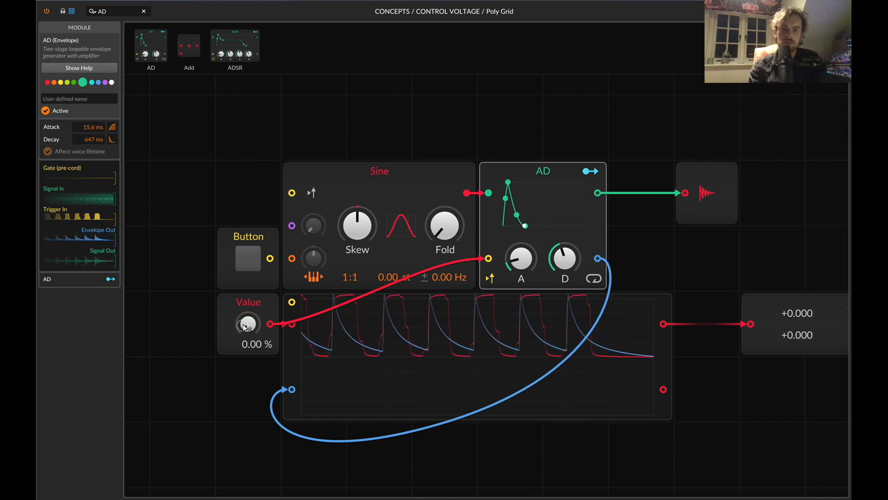
Delete all modules except the oscilloscope and Value Readout, and move the readout directly beside the oscilloscope.
drag(194, 242, 253, 375)
key(BackSpace)
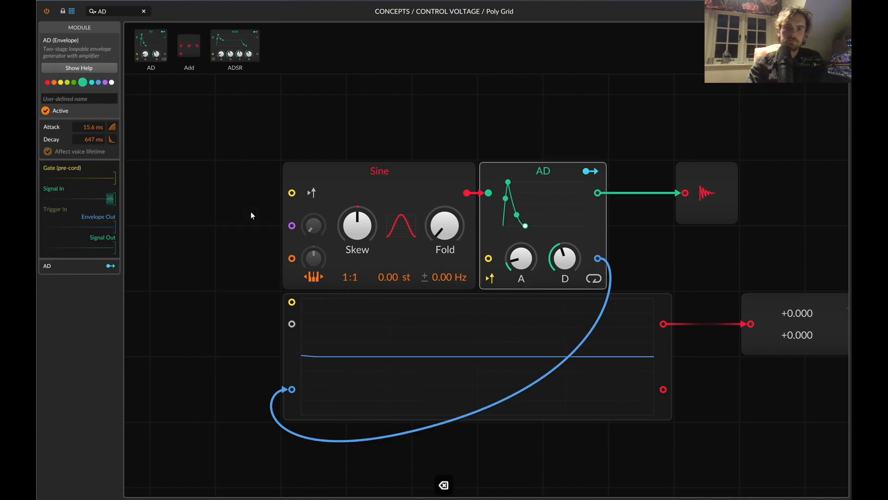
drag(258, 205, 687, 219)
key(BackSpace)
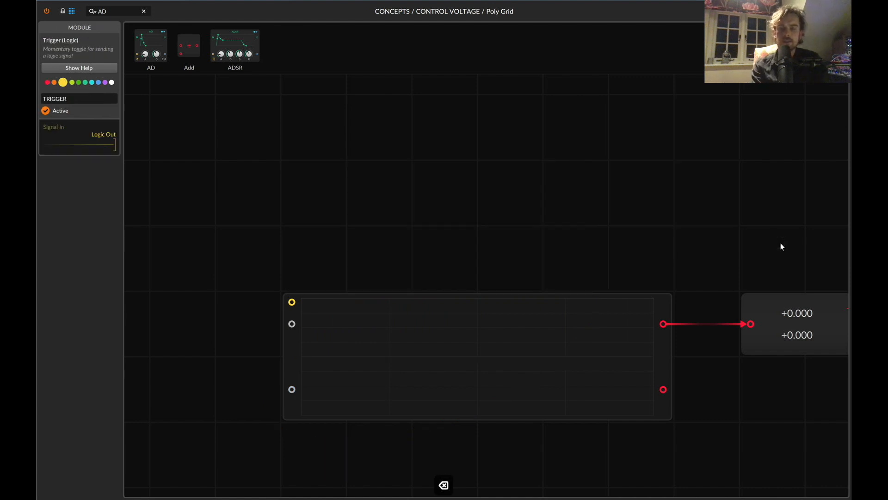
drag(783, 307, 735, 310)
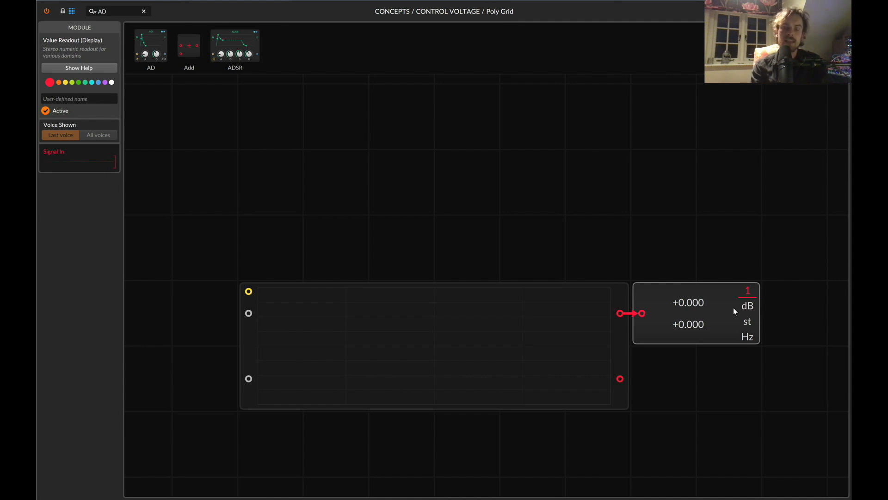
Place an LFO in front of the oscilloscope and wire its output to the oscilloscope's first signal input.
scroll(380, 105, left, 2)
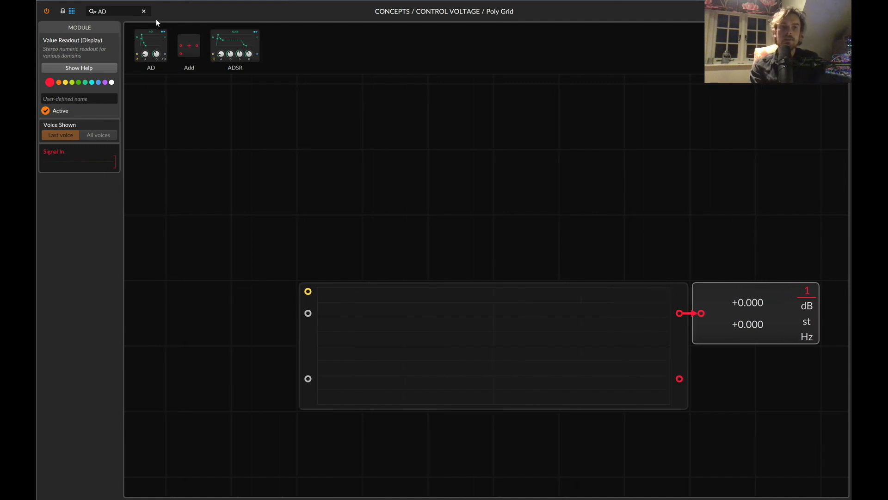
text(LFO)
scroll(271, 220, left, 5)
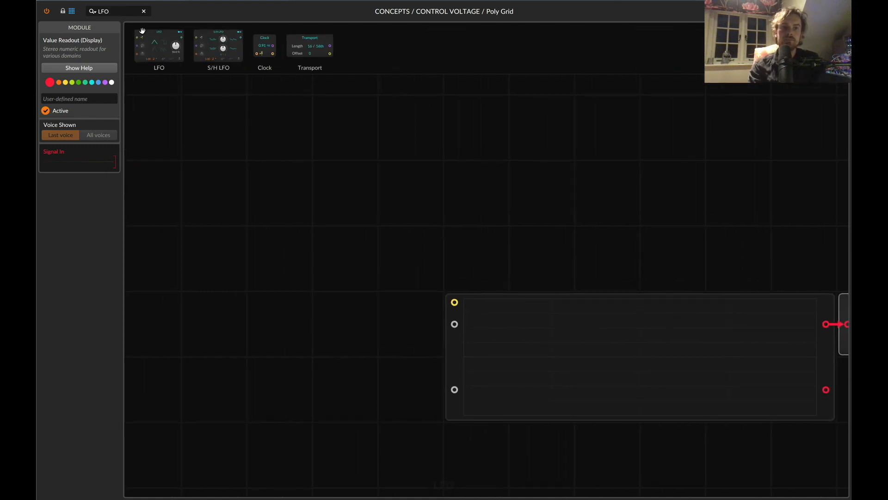
drag(142, 31, 250, 329)
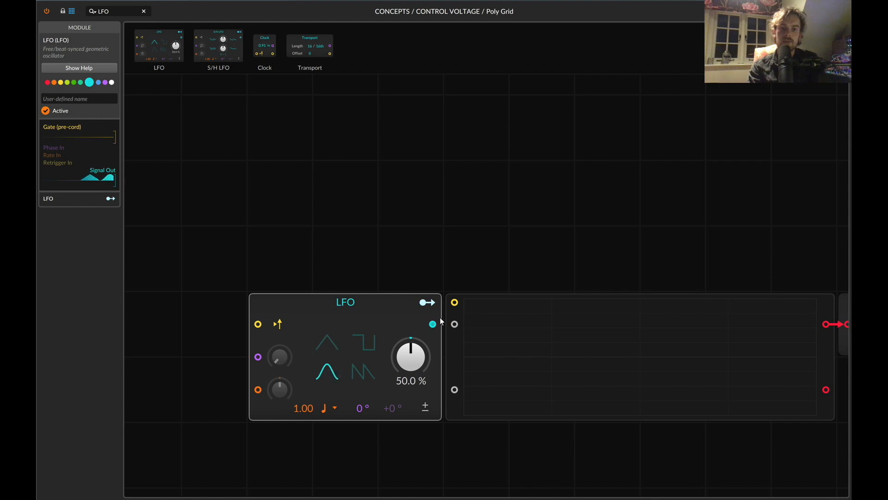
drag(450, 321, 454, 324)
Make the LFO bipolar and shift both it and the oscilloscope two grid cells away from the Value Readout.
click(425, 407)
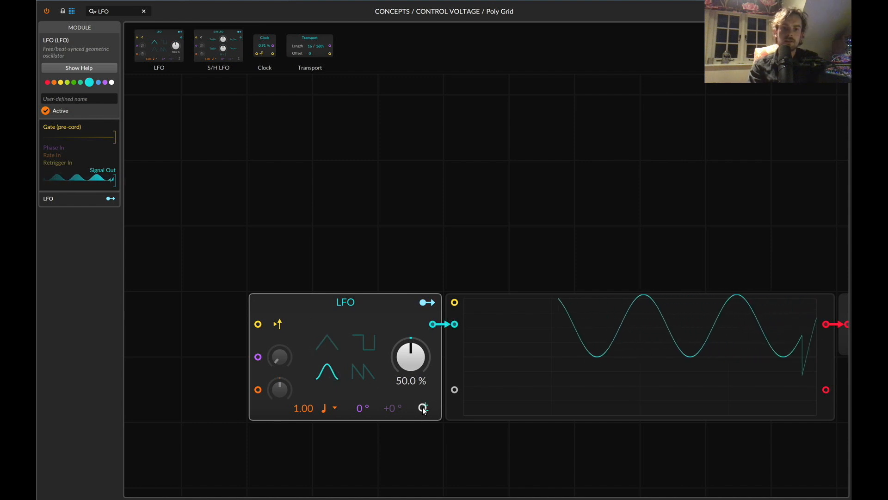
drag(392, 322, 263, 322)
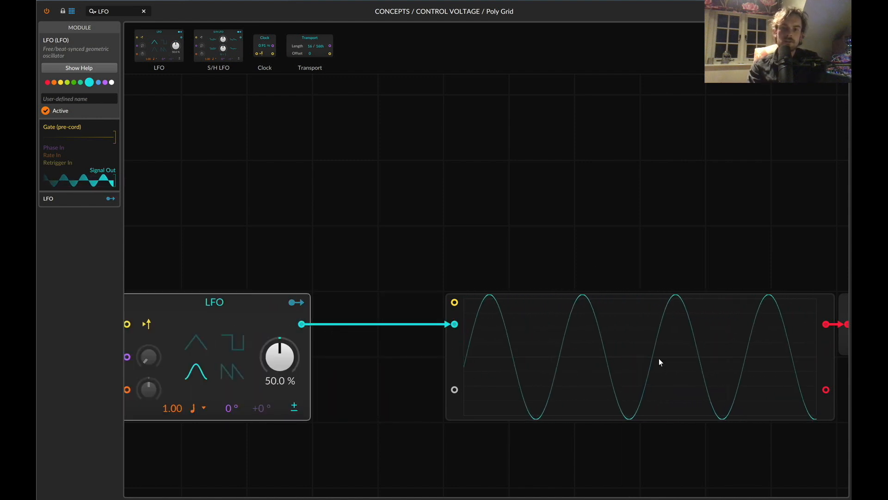
scroll(646, 445, right, 3)
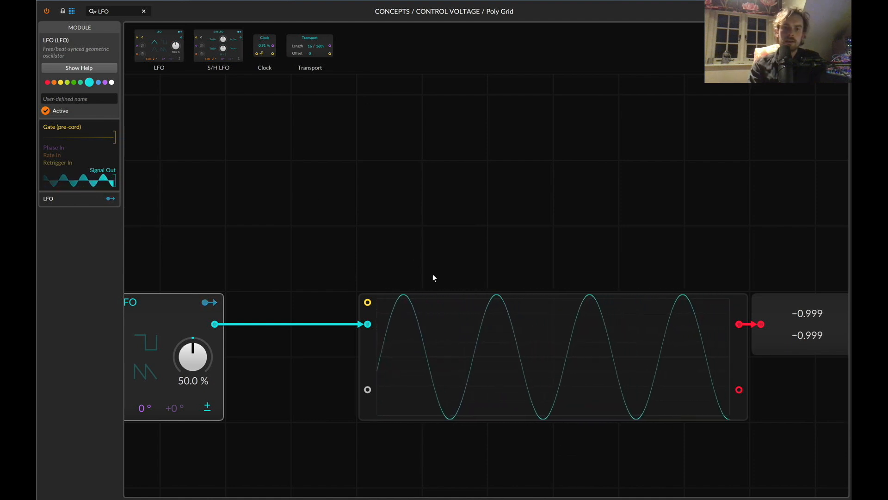
drag(420, 310, 353, 307)
Search the module library for sine and place a Sine oscillator above the oscilloscope.
text(sine)
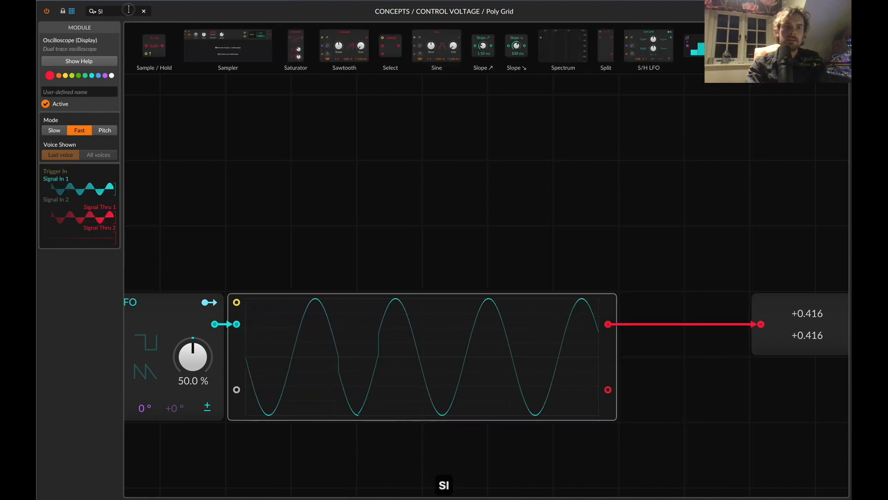
drag(176, 48, 468, 157)
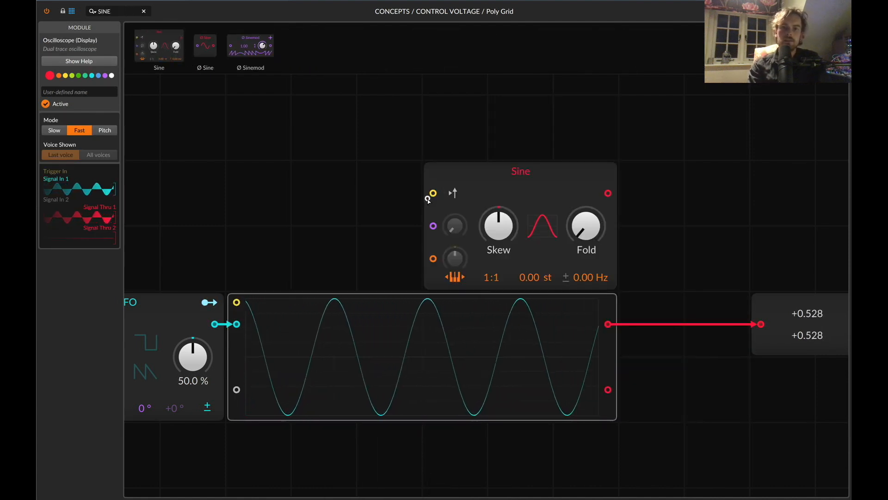
Wire the oscilloscope's first signal thru into the Sine's pitch input and place an Audio Out on the Sine's output.
drag(434, 260, 434, 260)
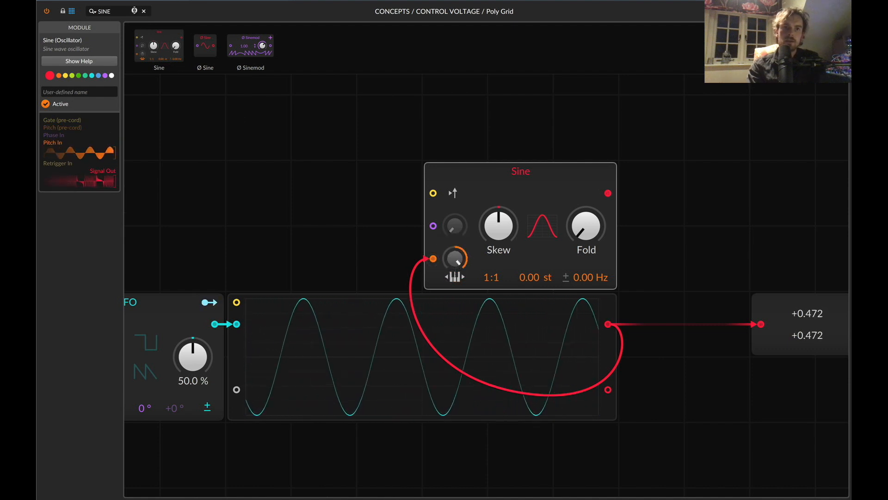
text(out)
drag(531, 120, 603, 193)
scroll(757, 354, right, 3)
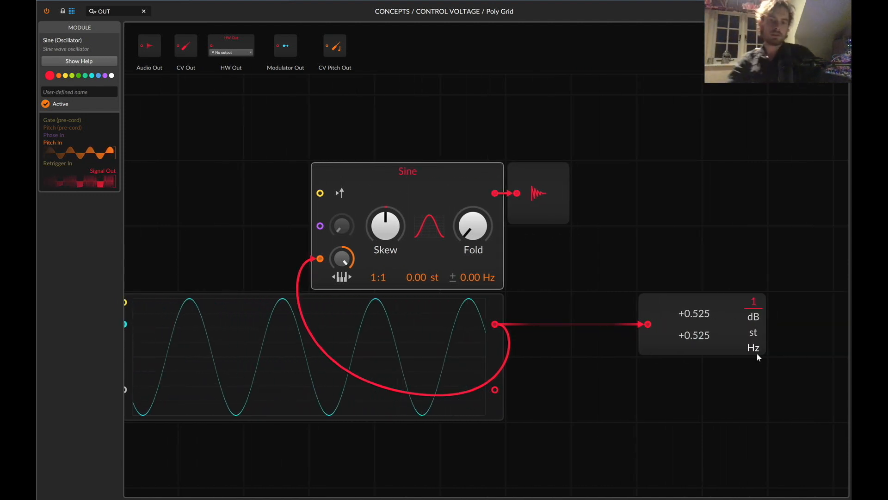
Search the module library for ATT and insert an Attenuate module between the LFO and the oscilloscope.
scroll(354, 323, left, 1)
scroll(354, 324, left, 4)
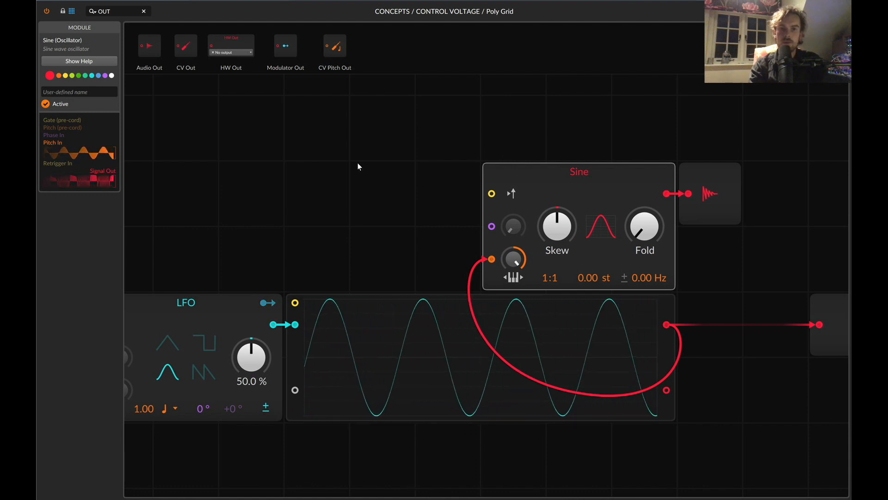
click(113, 10)
text(ATT)
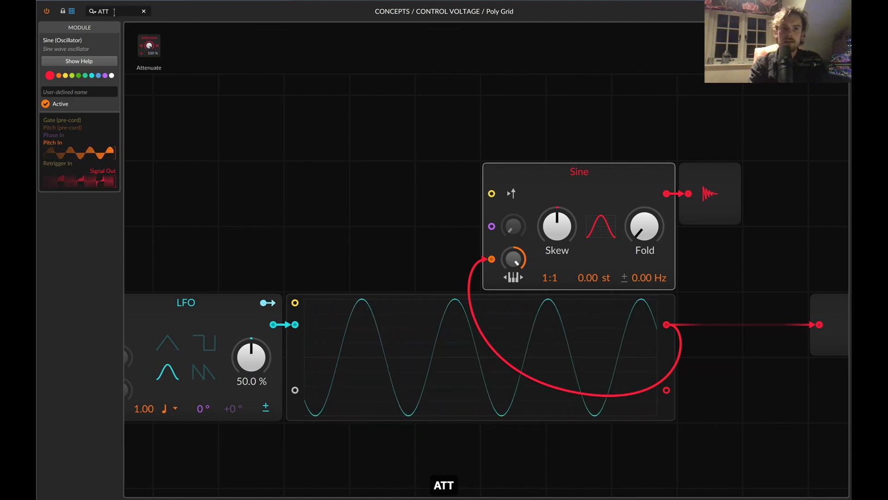
key(Return)
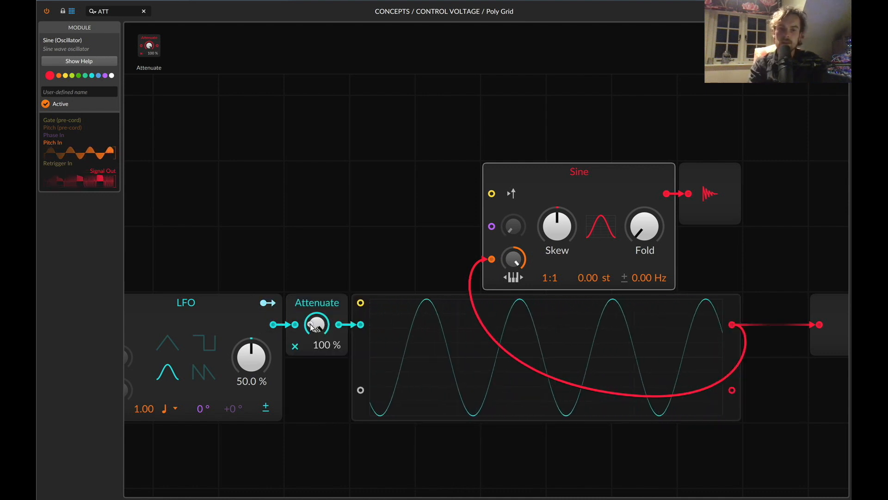
Reduce the LFO signal by setting the Attenuate level to 10%.
drag(315, 327, 314, 456)
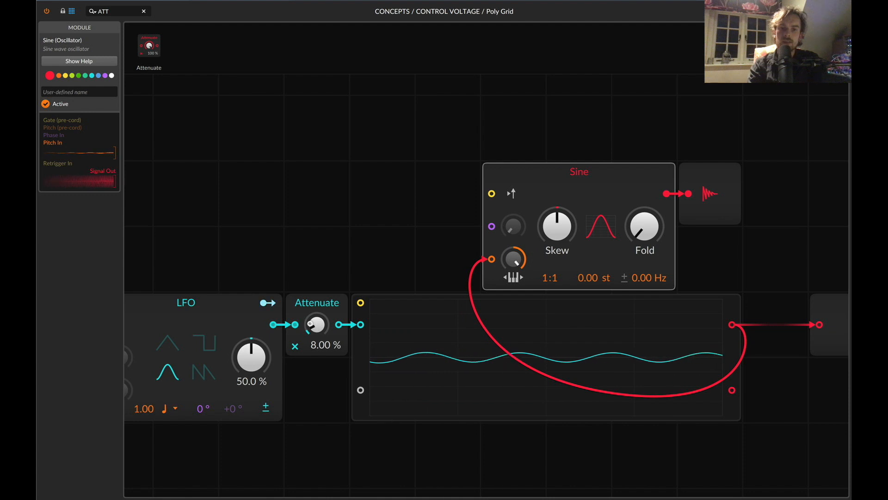
text(1-)
key(BackSpace)
text(0)
key(Return)
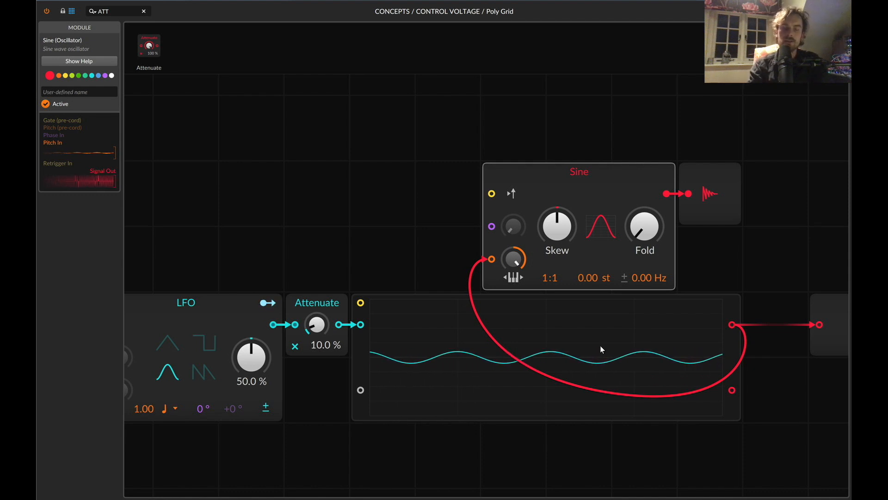
Search the module library for BIAS and insert a Bias module between the Attenuate and the oscilloscope.
click(115, 10)
key(super+a)
text(BIAS)
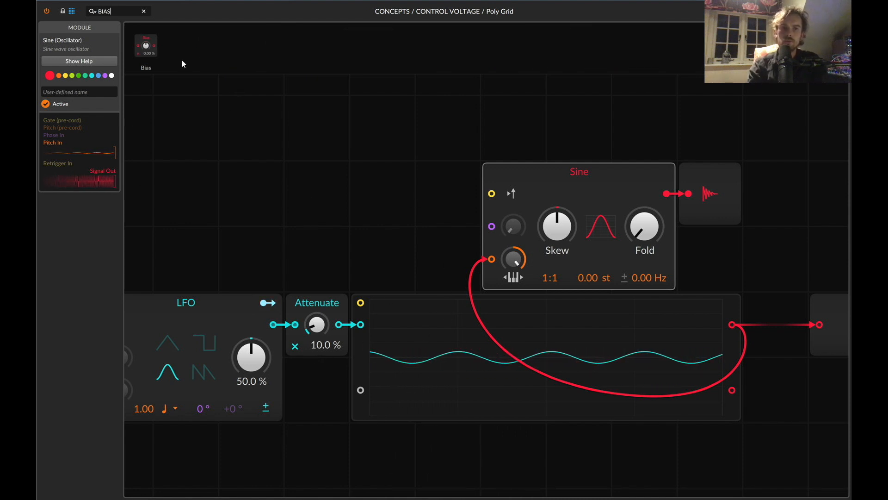
drag(143, 46, 340, 327)
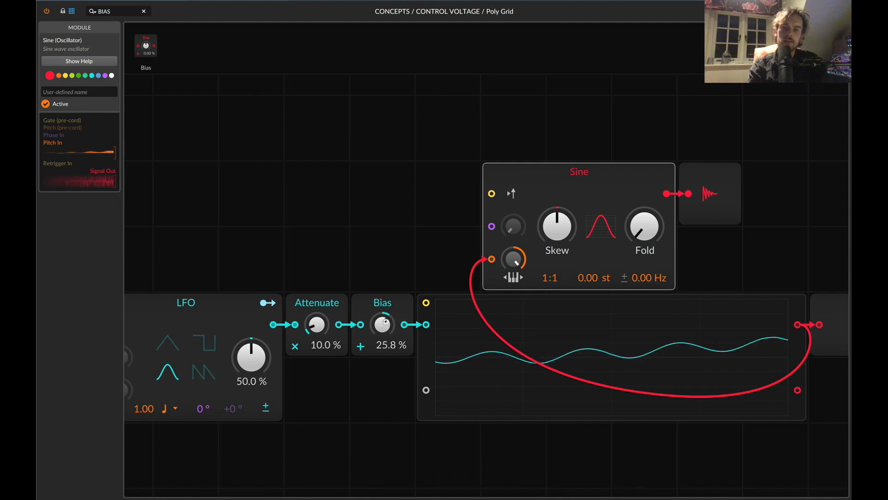
Offset and rescale the LFO signal by setting the Attenuate to 31.8% and the Bias to -29.3%.
drag(386, 322, 385, 370)
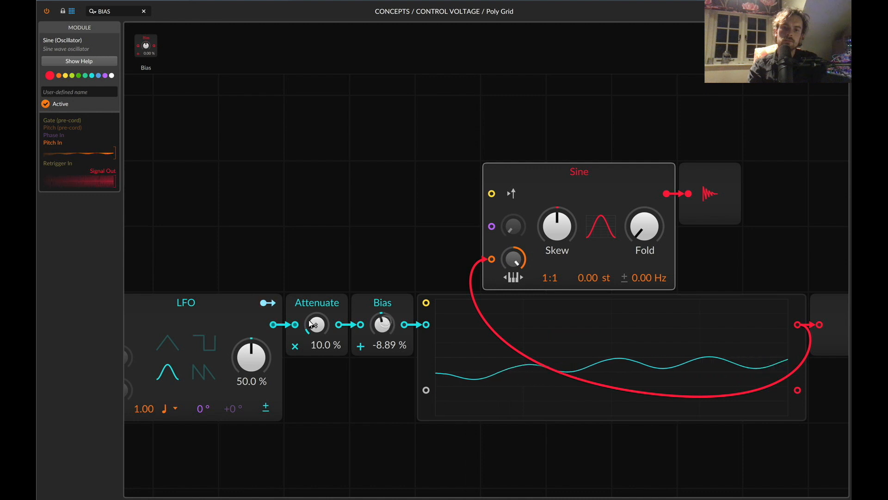
drag(310, 322, 310, 323)
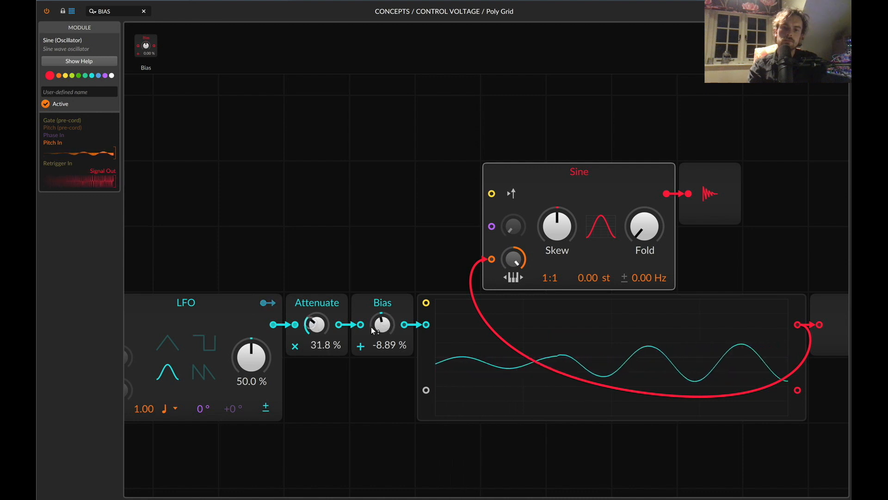
mouse_move(386, 325)
mouse_down()
mouse_move(386, 341)
mouse_move(386, 308)
mouse_move(386, 336)
mouse_up()
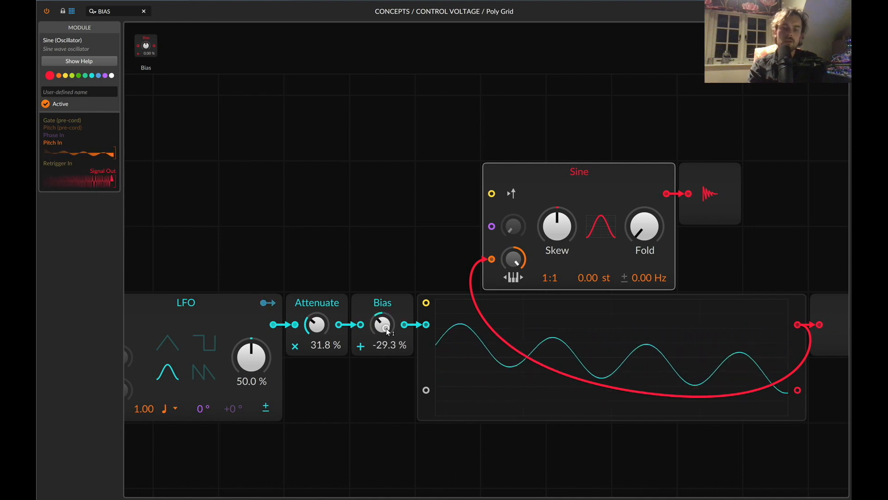
Delete the Audio Out module from the Sine's output.
drag(361, 262, 325, 359)
scroll(648, 340, right, 3)
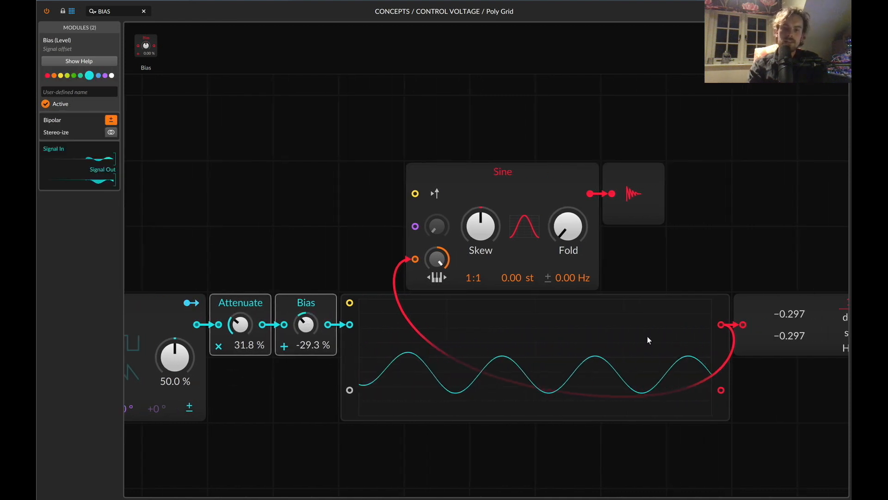
click(638, 195)
key(BackSpace)
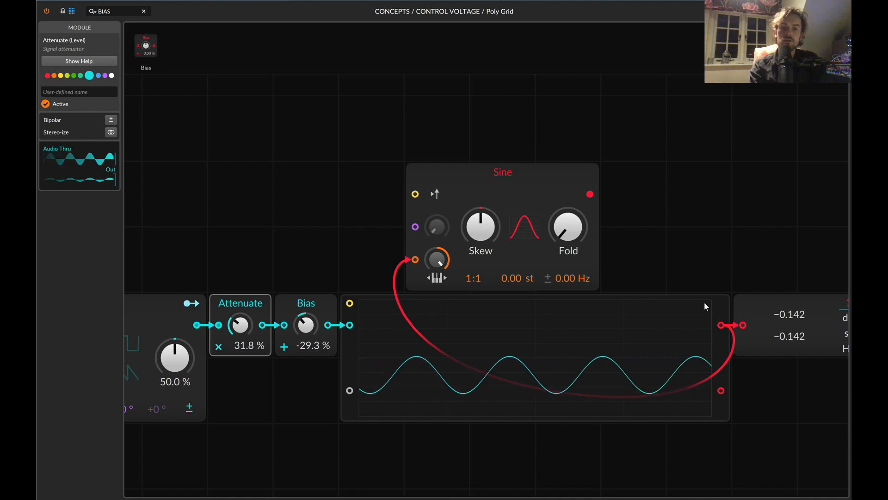
Switch the LFO's rate unit to kHz for a 1.00 kHz rate and view the result on the oscilloscope and Value Readout.
scroll(324, 367, left, 3)
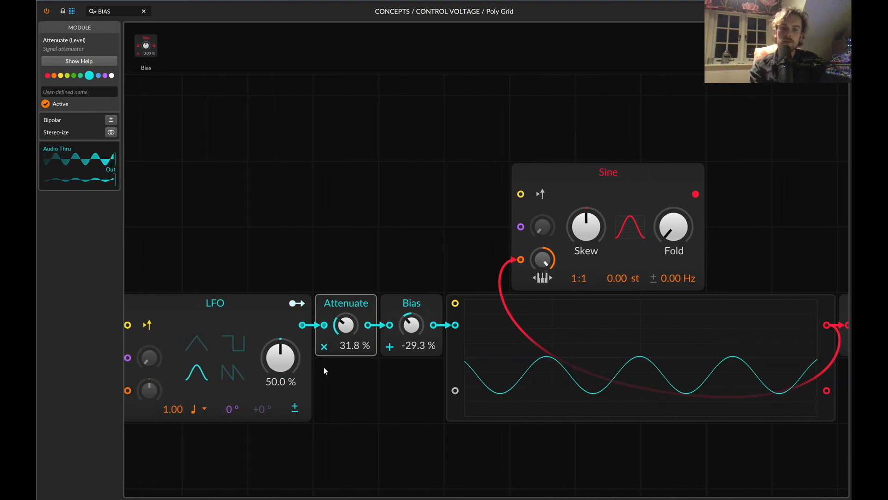
click(204, 408)
click(225, 213)
scroll(458, 359, right, 8)
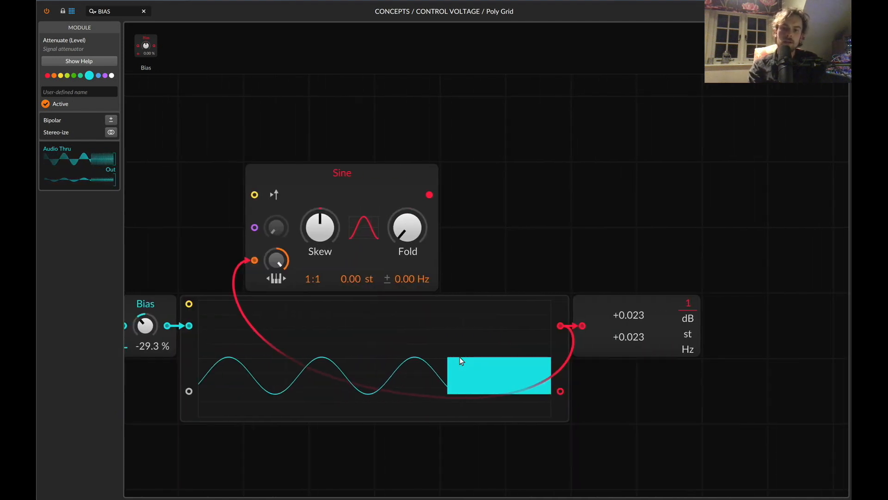
scroll(317, 366, left, 8)
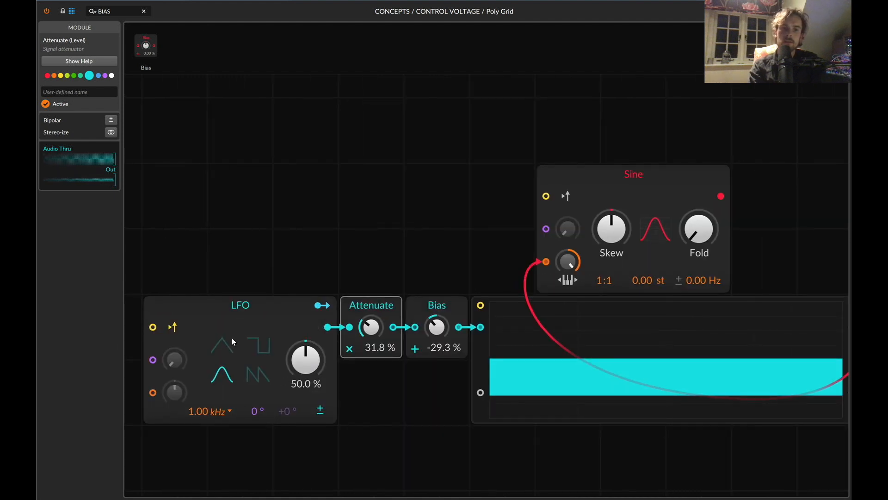
scroll(236, 136, right, 12)
scroll(245, 179, left, 10)
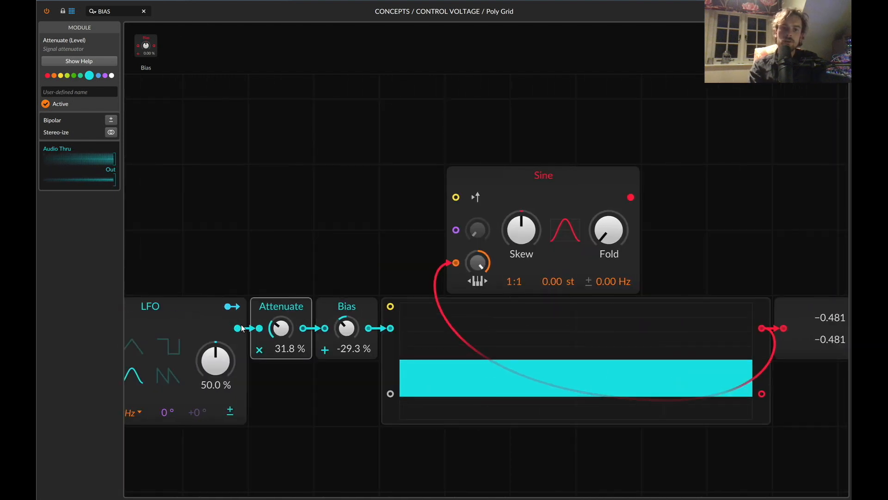
Delete the LFO and the Attenuate module, and lower the Bias to -100%.
click(198, 321)
key(BackSpace)
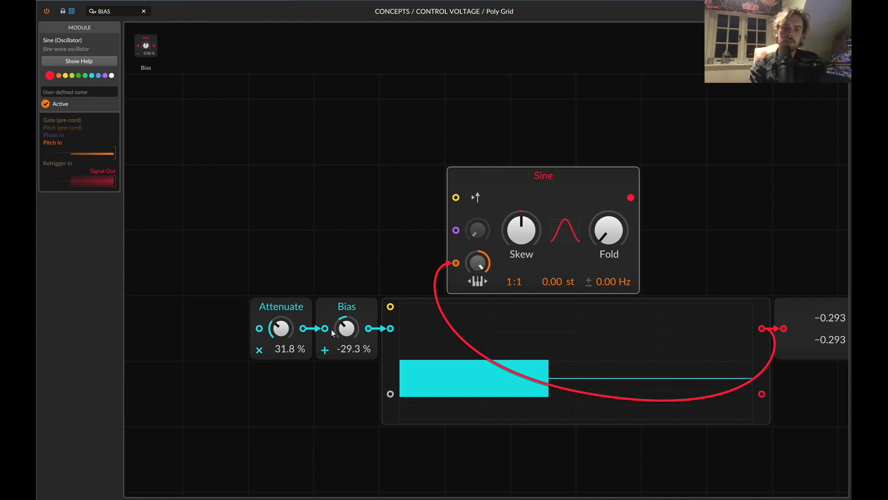
drag(345, 327, 346, 330)
click(285, 329)
key(BackSpace)
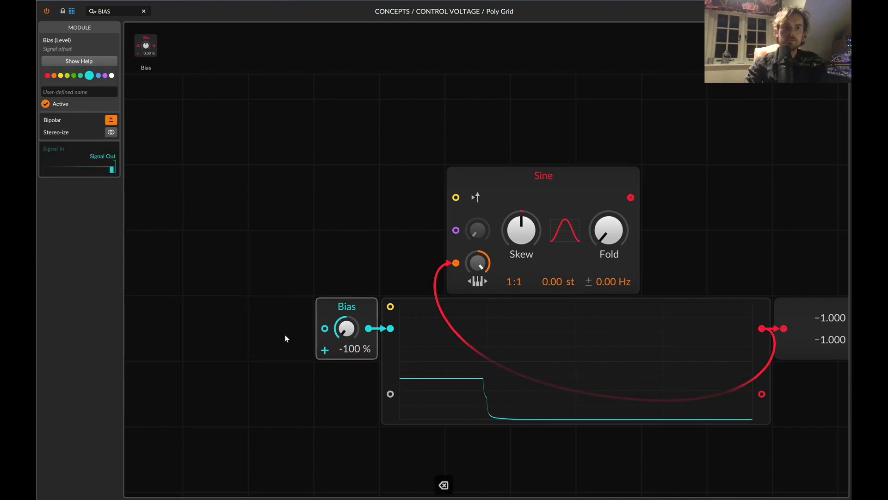
Search the module library for VALUE and replace the Bias with a Value module feeding the oscilloscope.
text(VALUE)
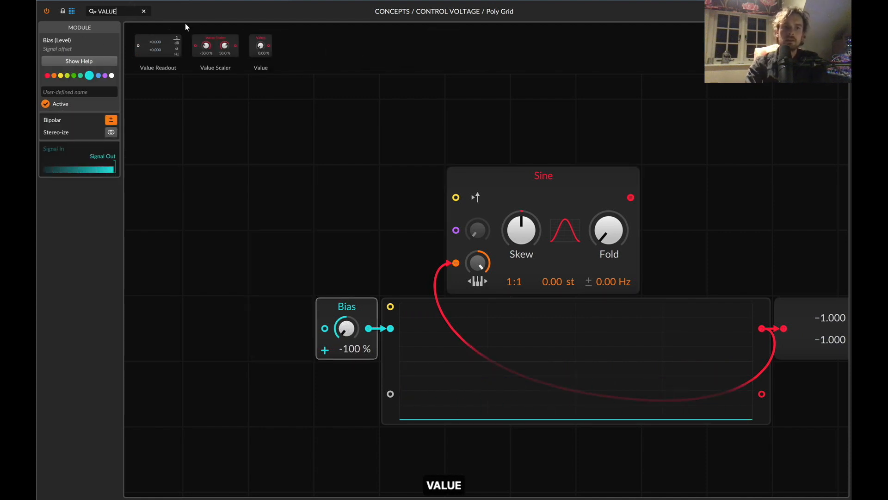
drag(363, 218, 347, 338)
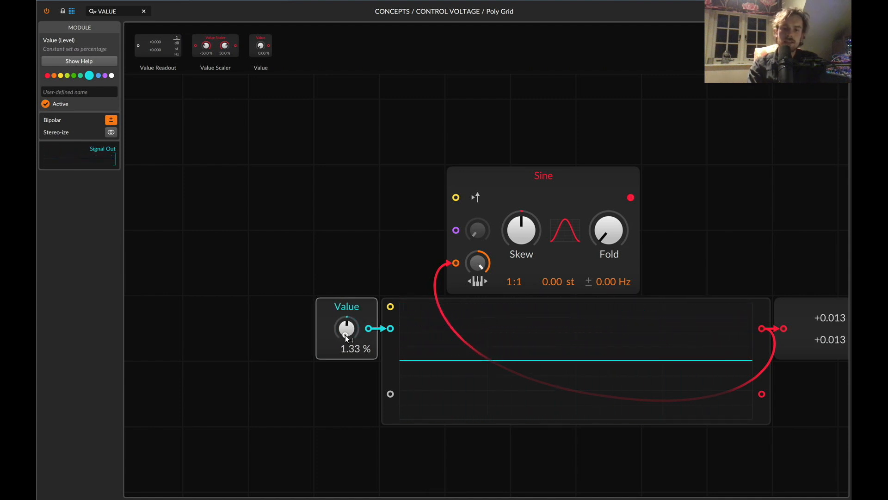
Make the Value module unipolar, sweep it up to 100% and return it to 0%.
drag(339, 307, 342, 304)
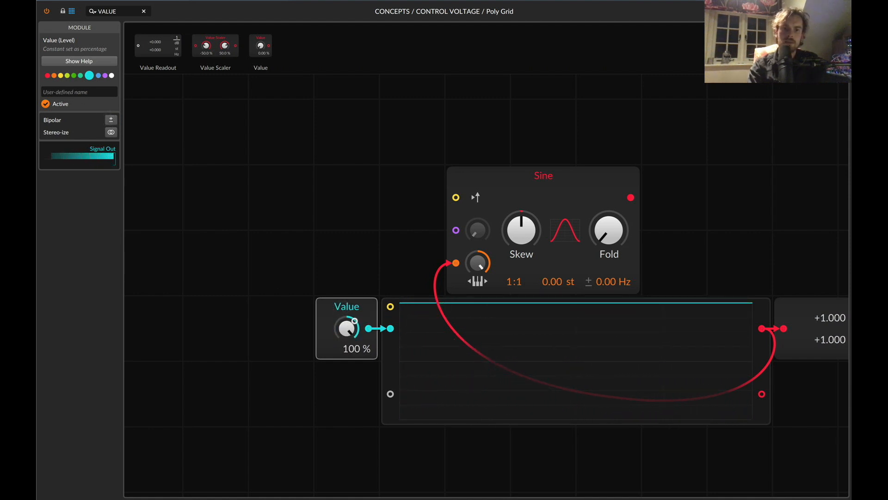
mouse_move(348, 333)
mouse_down()
mouse_move(346, 313)
mouse_move(345, 325)
mouse_up()
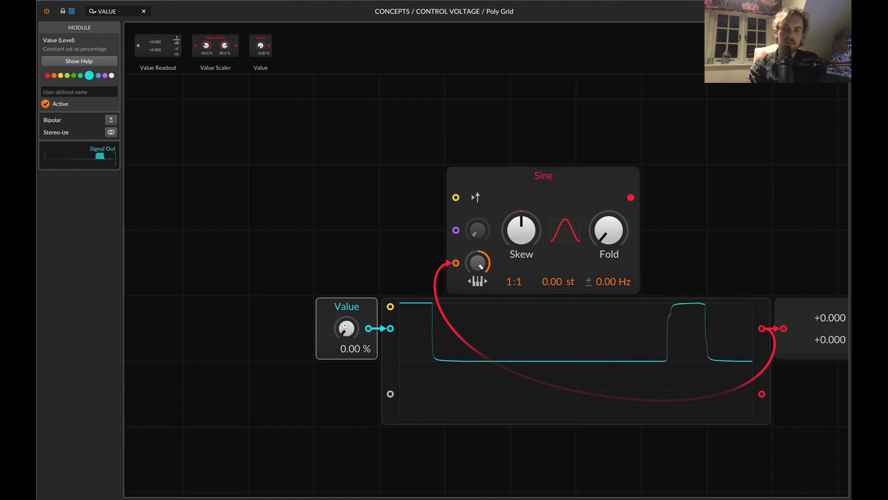
scroll(713, 353, right, 4)
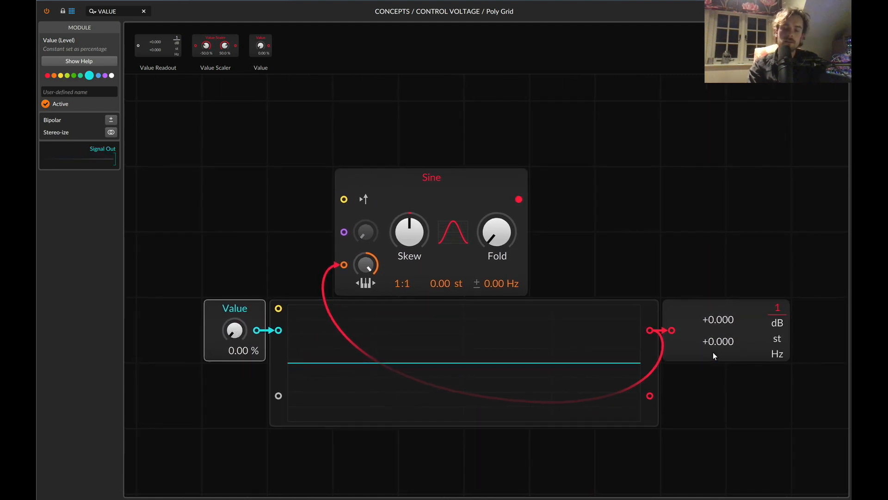